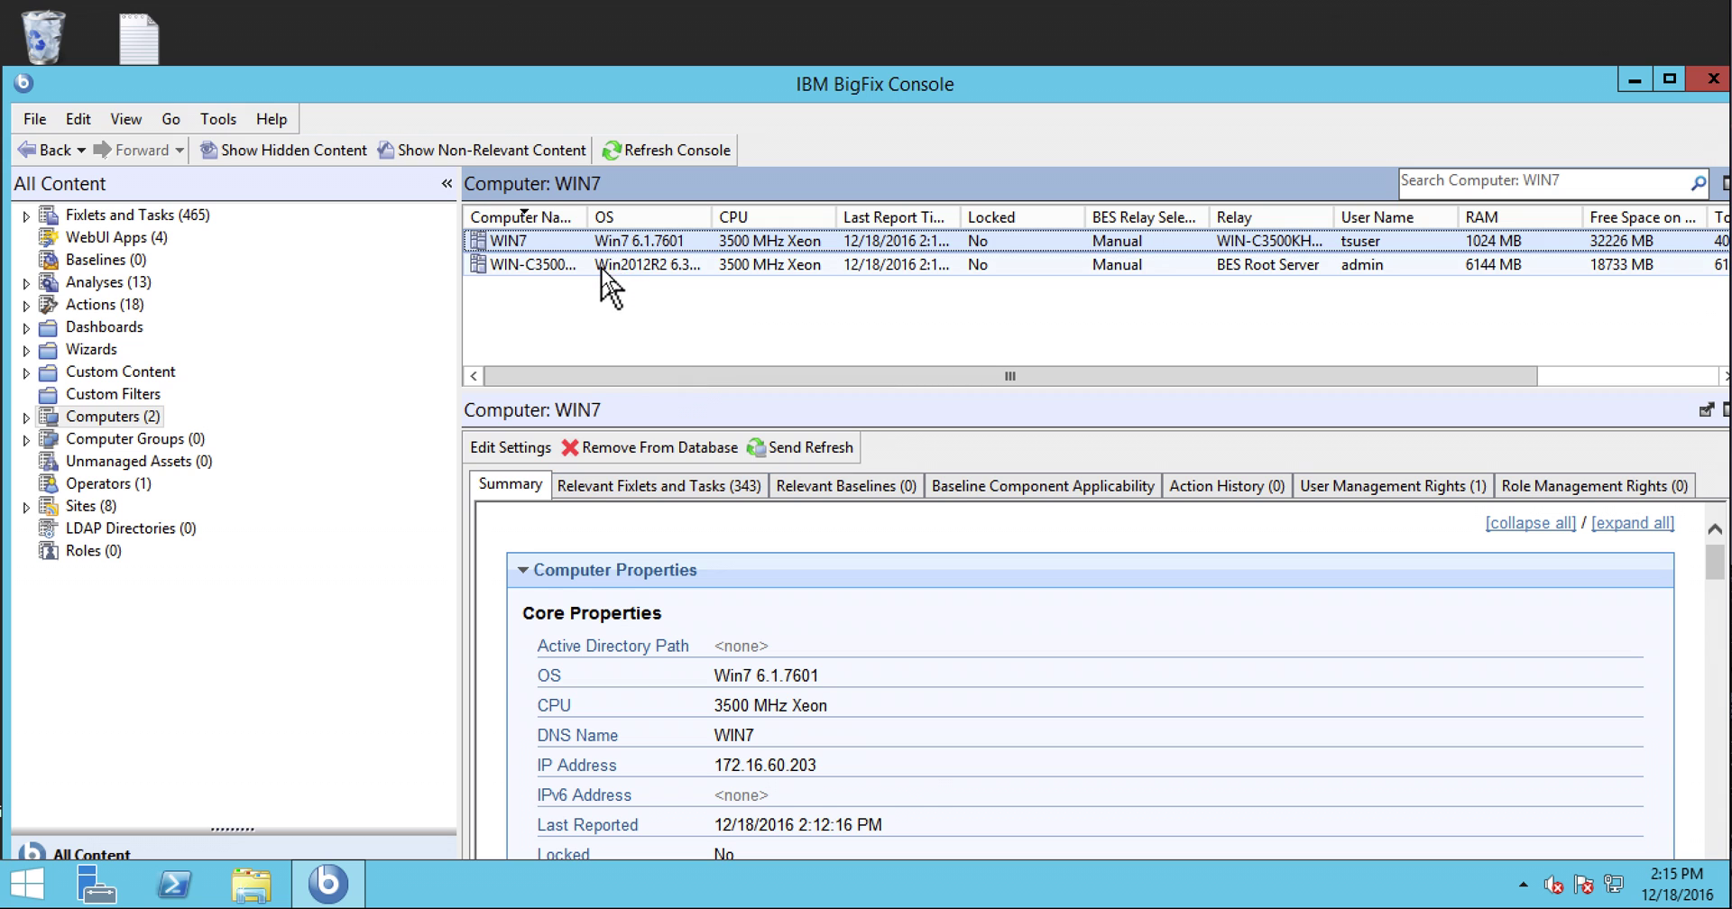
Select the WIN-C3500 computer row to show its details.
{"action": "left_click", "coordinate": [602, 269]}
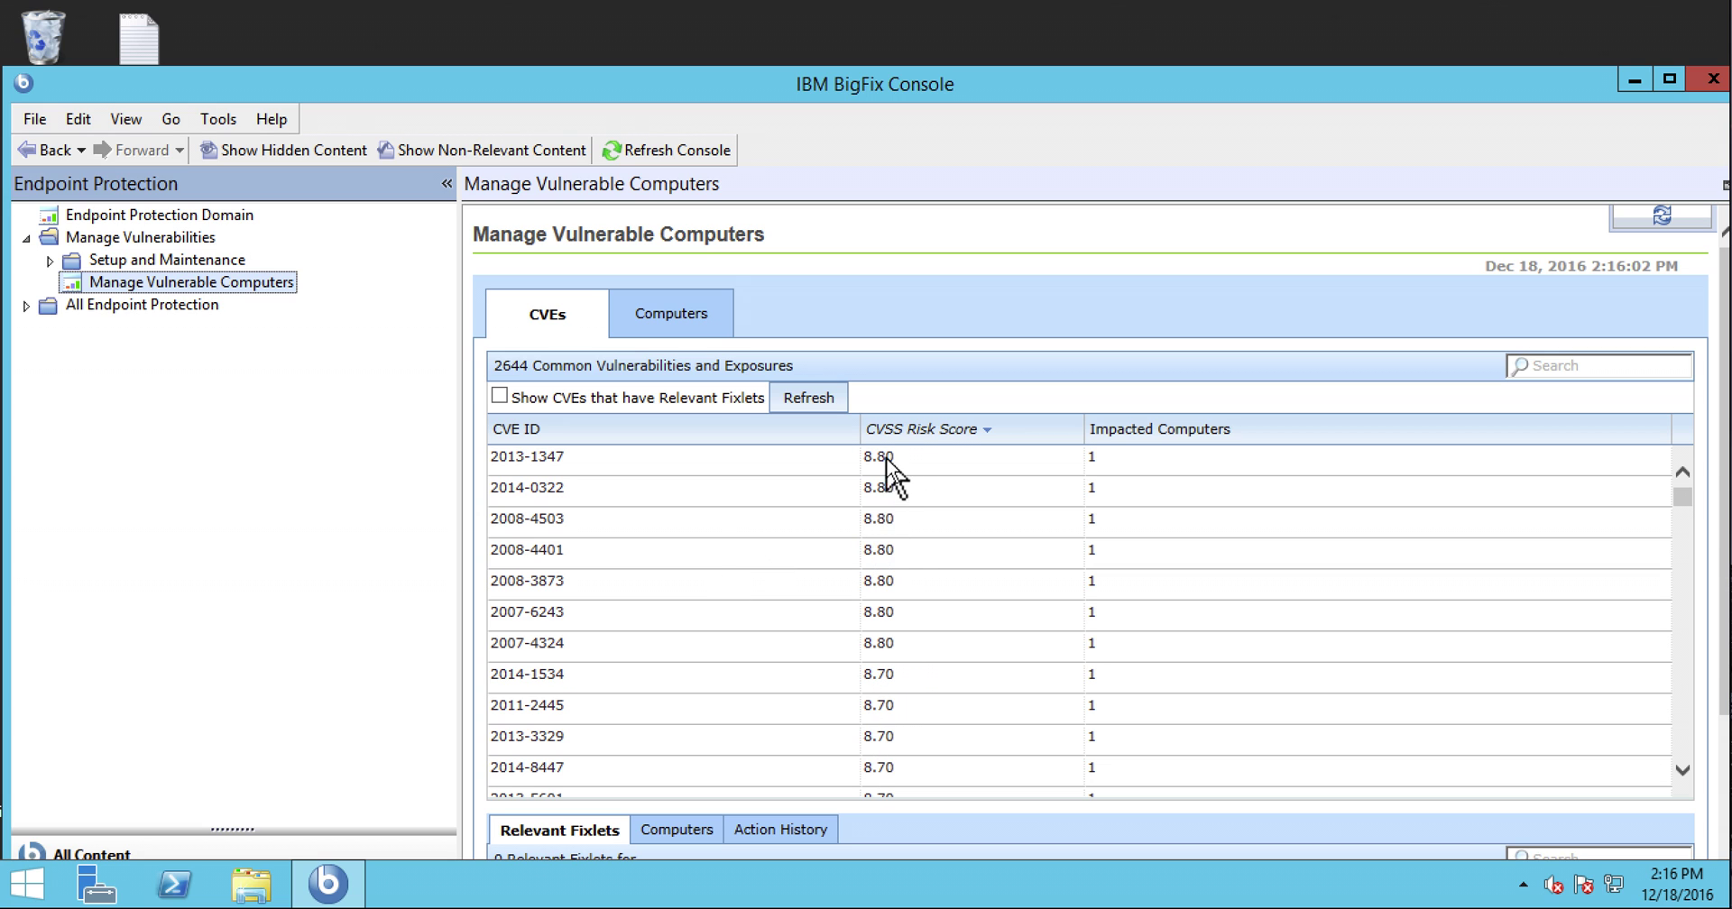
Select CVE 2014-0322 in the CVEs table to see its relevant fixlets.
{"action": "left_click", "coordinate": [872, 502]}
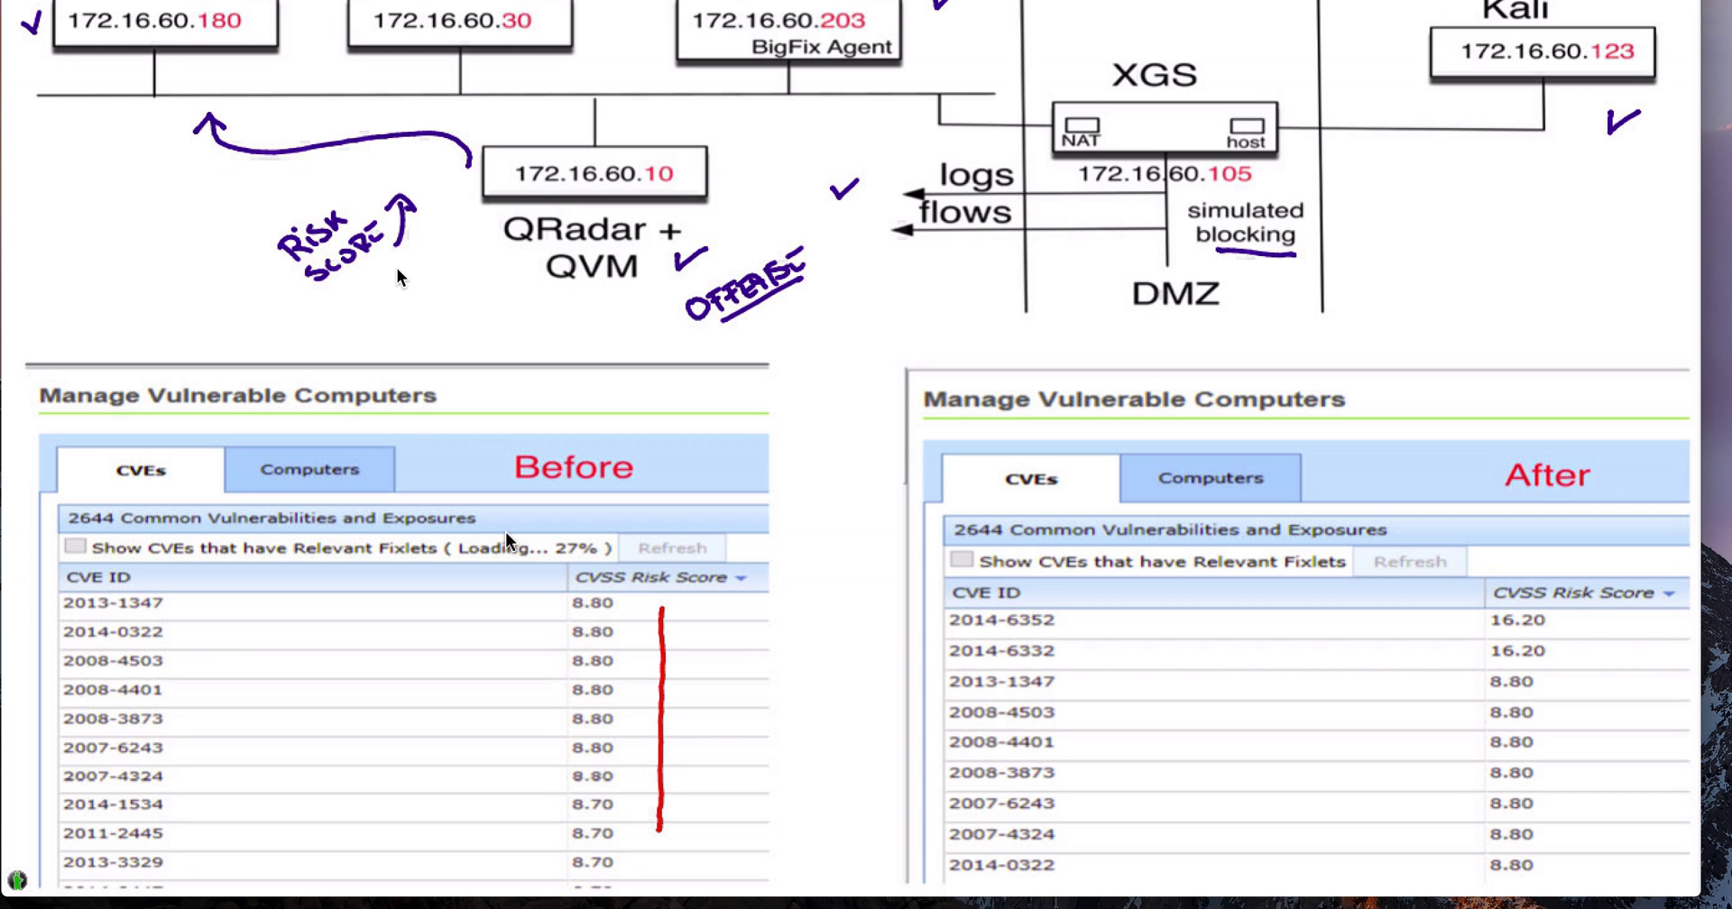
Tick and bracket the two 16.20 risk scores in the After table with the pen.
{"action": "mouse_move", "coordinate": [1593, 616]}
{"action": "left_mouse_down"}
{"action": "mouse_move", "coordinate": [1623, 606]}
{"action": "mouse_move", "coordinate": [1625, 638]}
{"action": "left_mouse_up"}
{"action": "left_click_drag", "start_coordinate": [1544, 666], "coordinate": [1544, 595]}
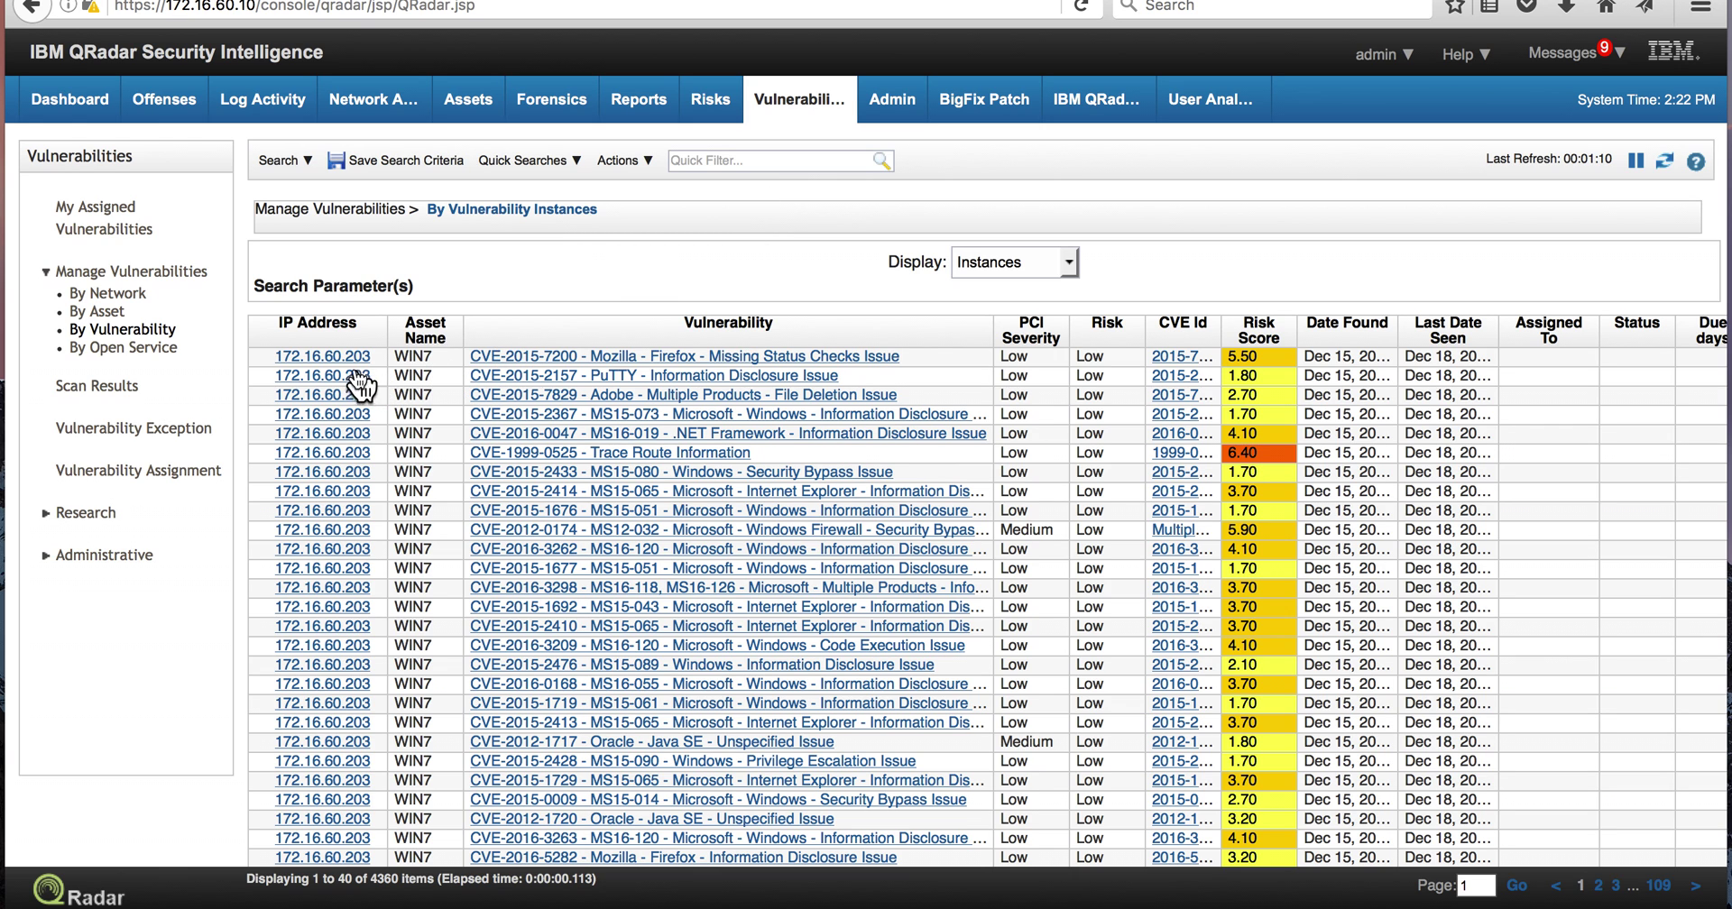
Sort vulnerabilities by risk score, highest first, then view All Offenses.
{"action": "mouse_move", "coordinate": [601, 379]}
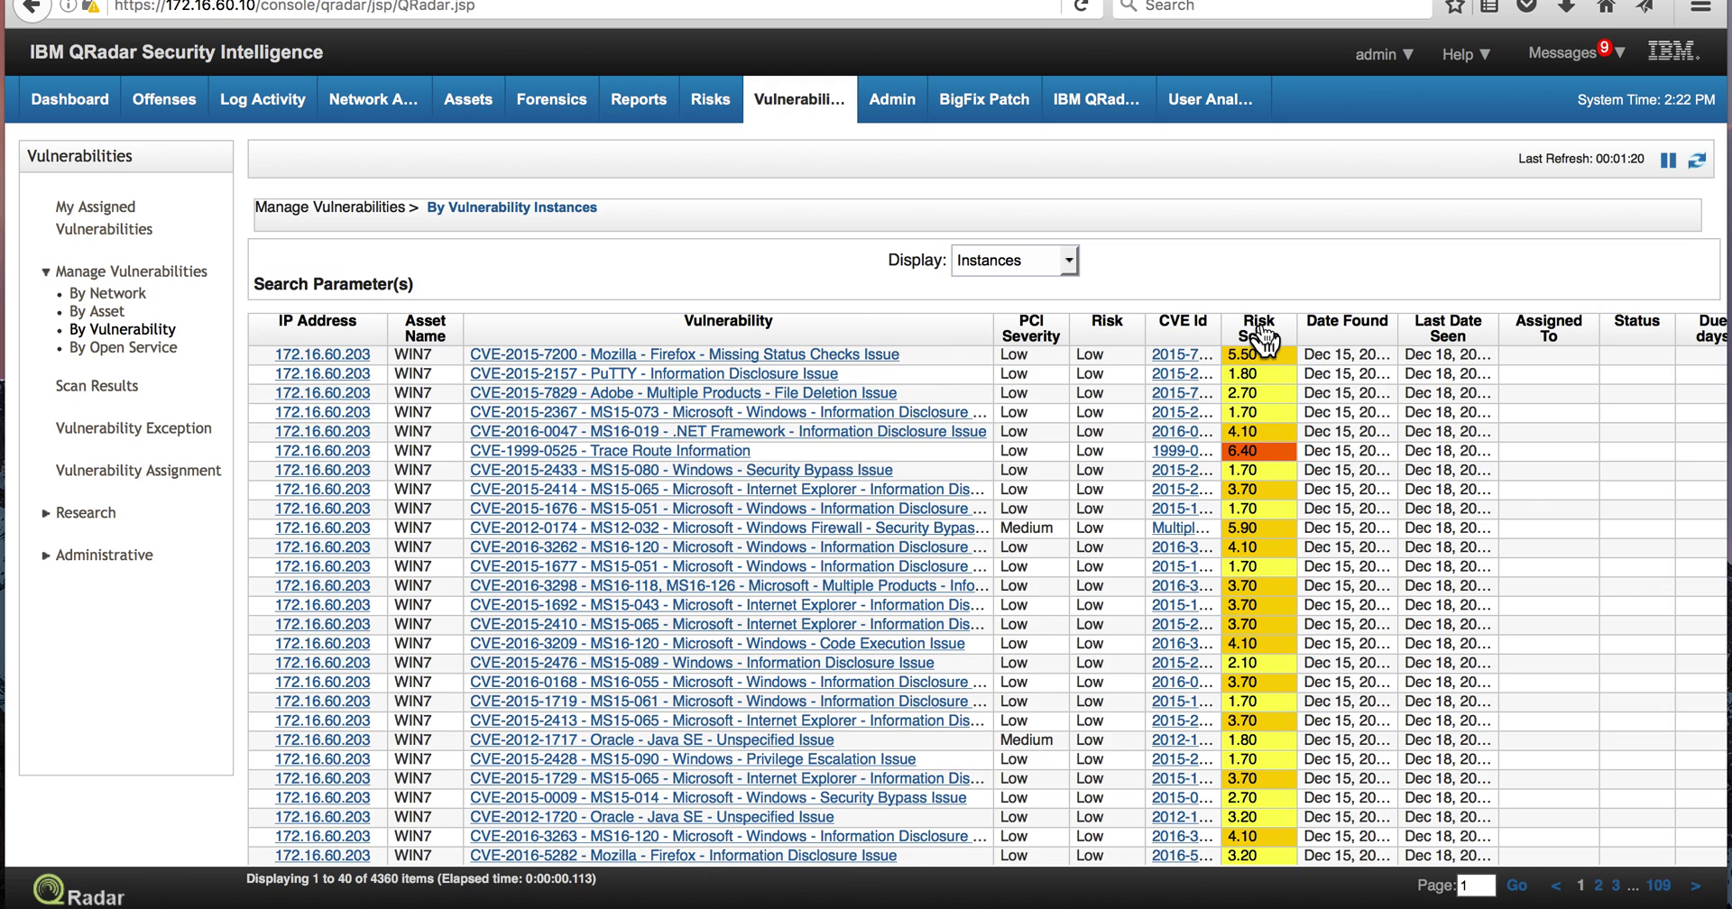
{"action": "left_click", "coordinate": [1263, 340]}
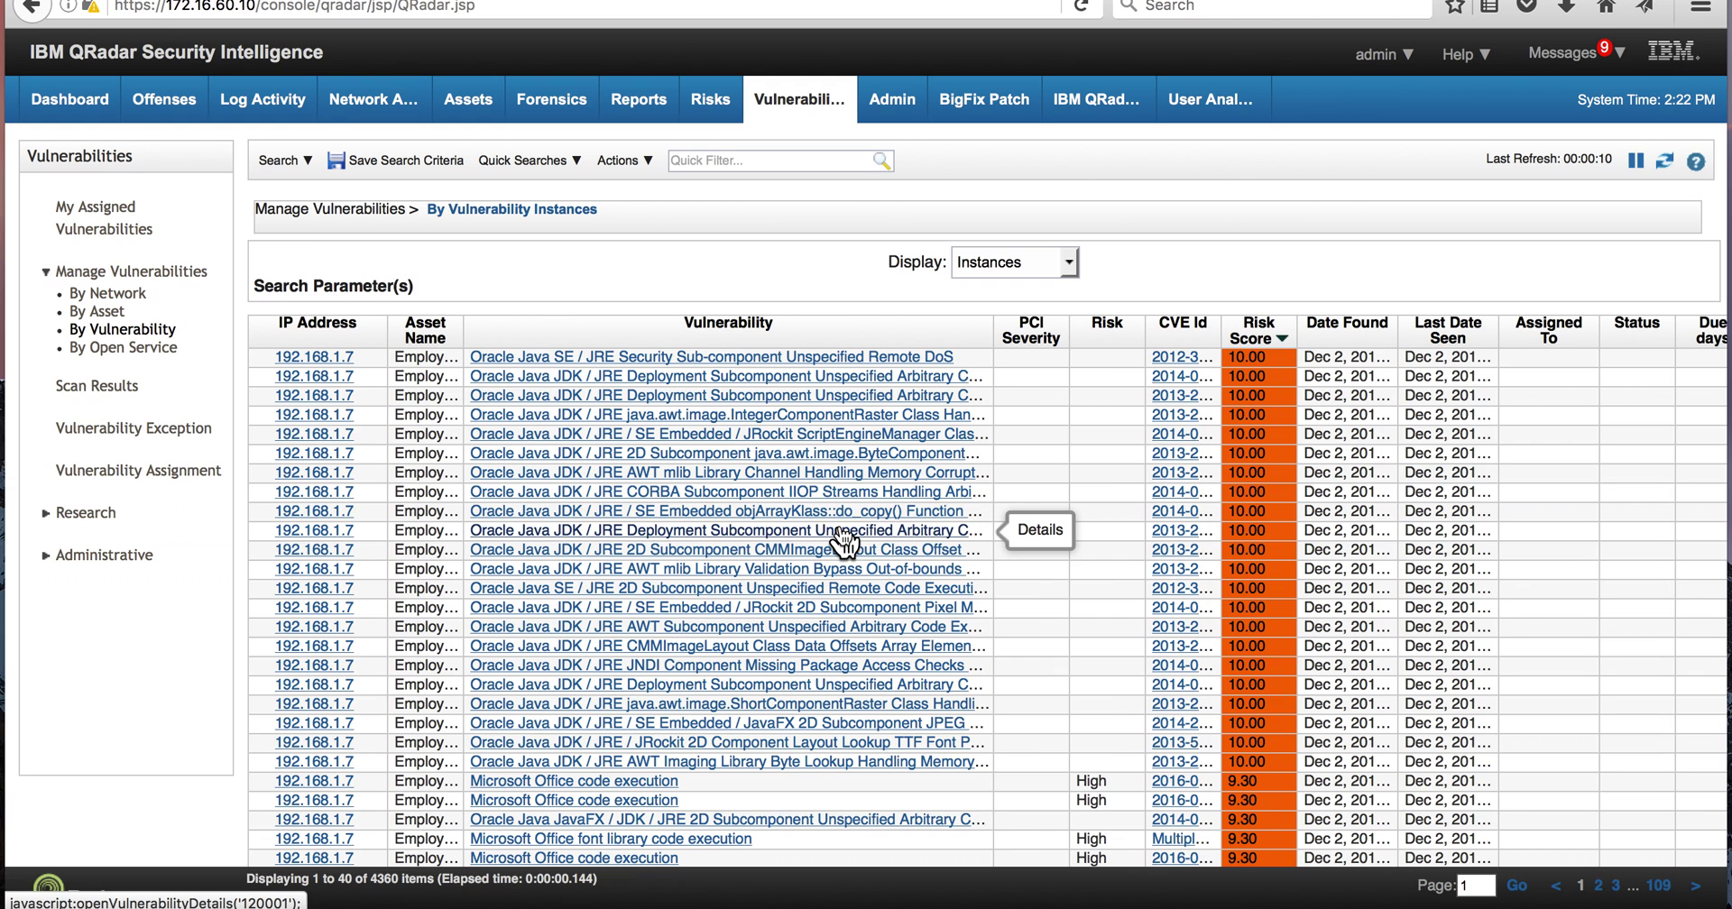
{"action": "left_click", "coordinate": [170, 99]}
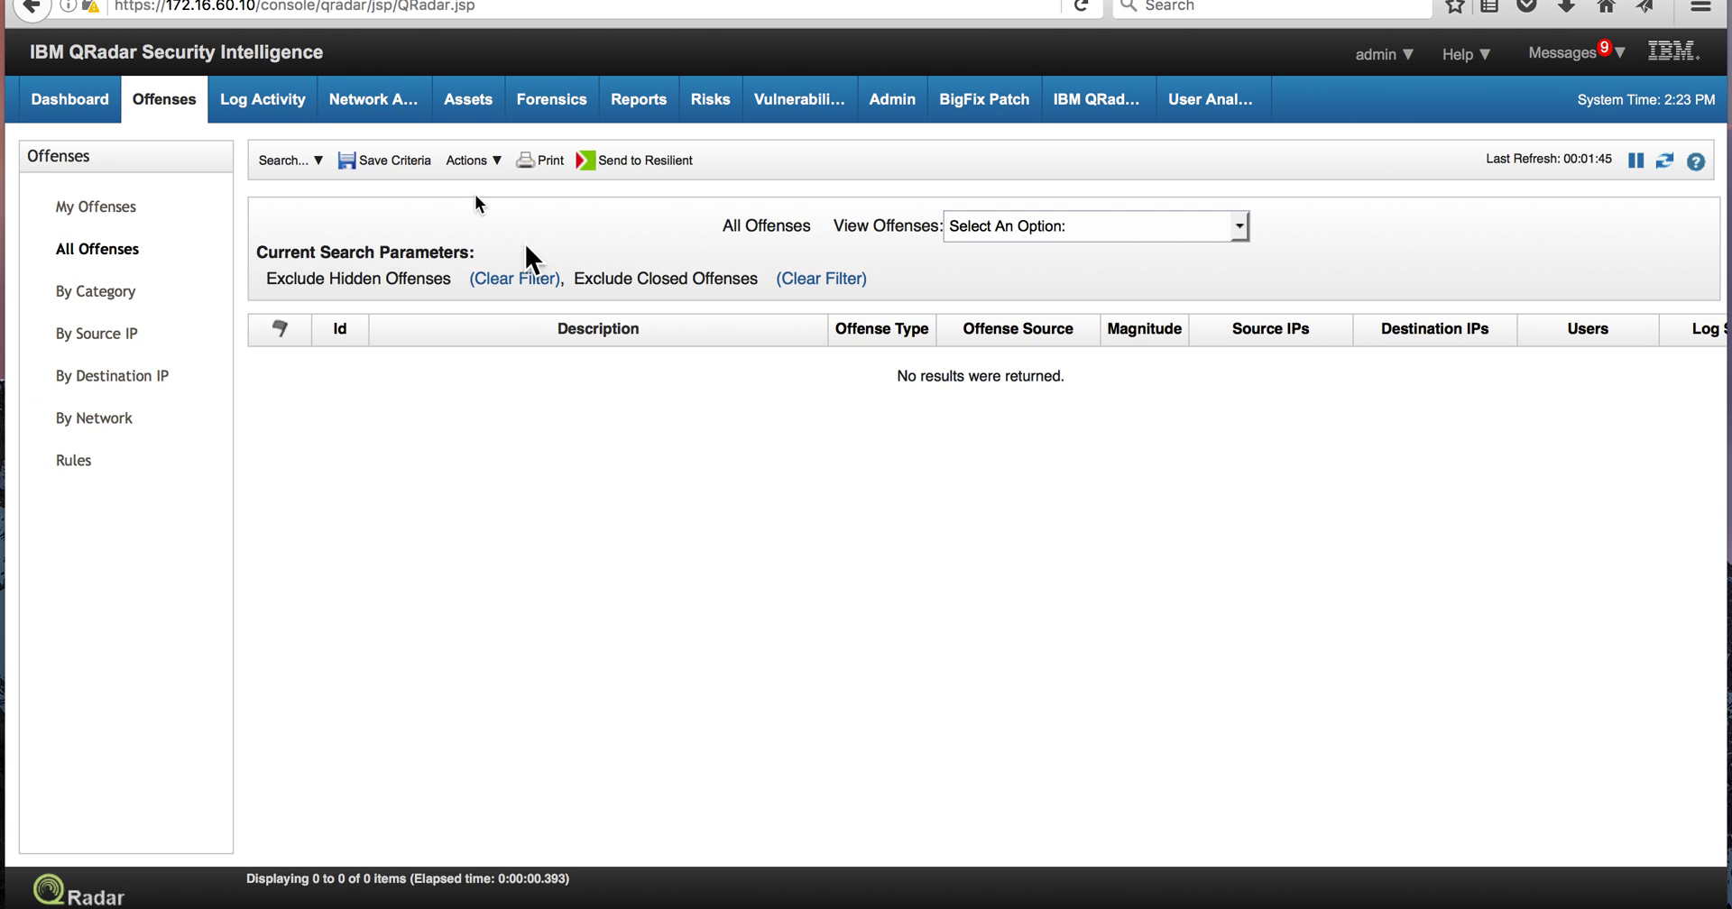
Switch to Log Activity to view real-time events.
{"action": "left_click", "coordinate": [258, 99]}
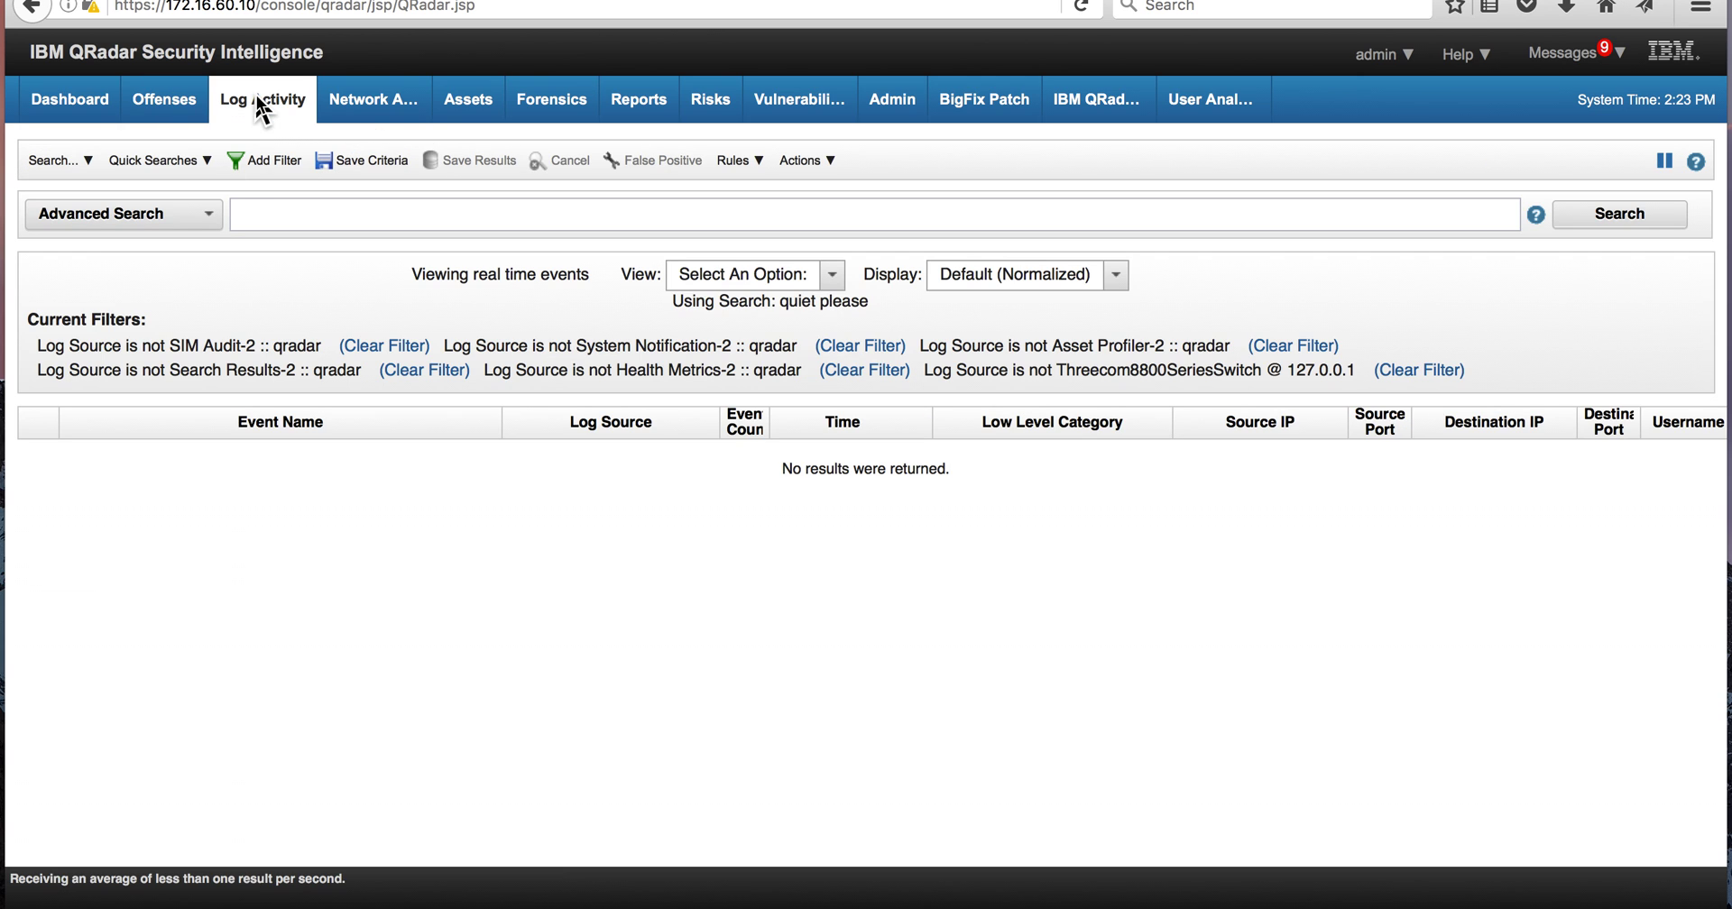
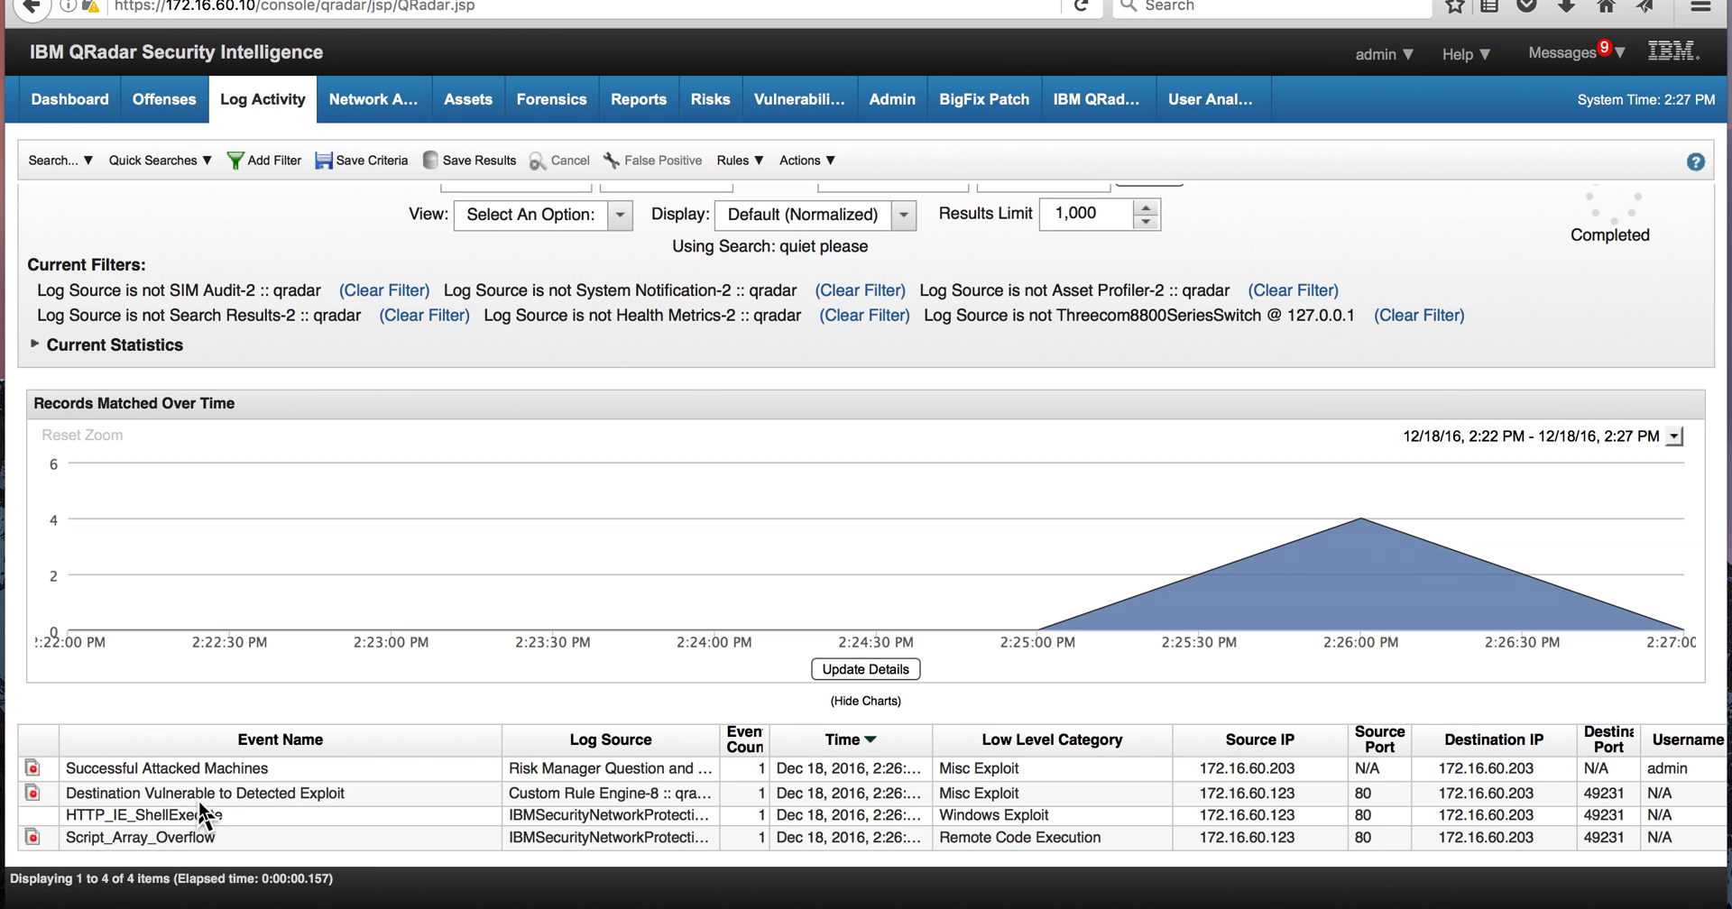
Bring up All Offenses, showing offenses 20, 21 and 22 against the WIN7 destination.
{"action": "mouse_move", "coordinate": [310, 801]}
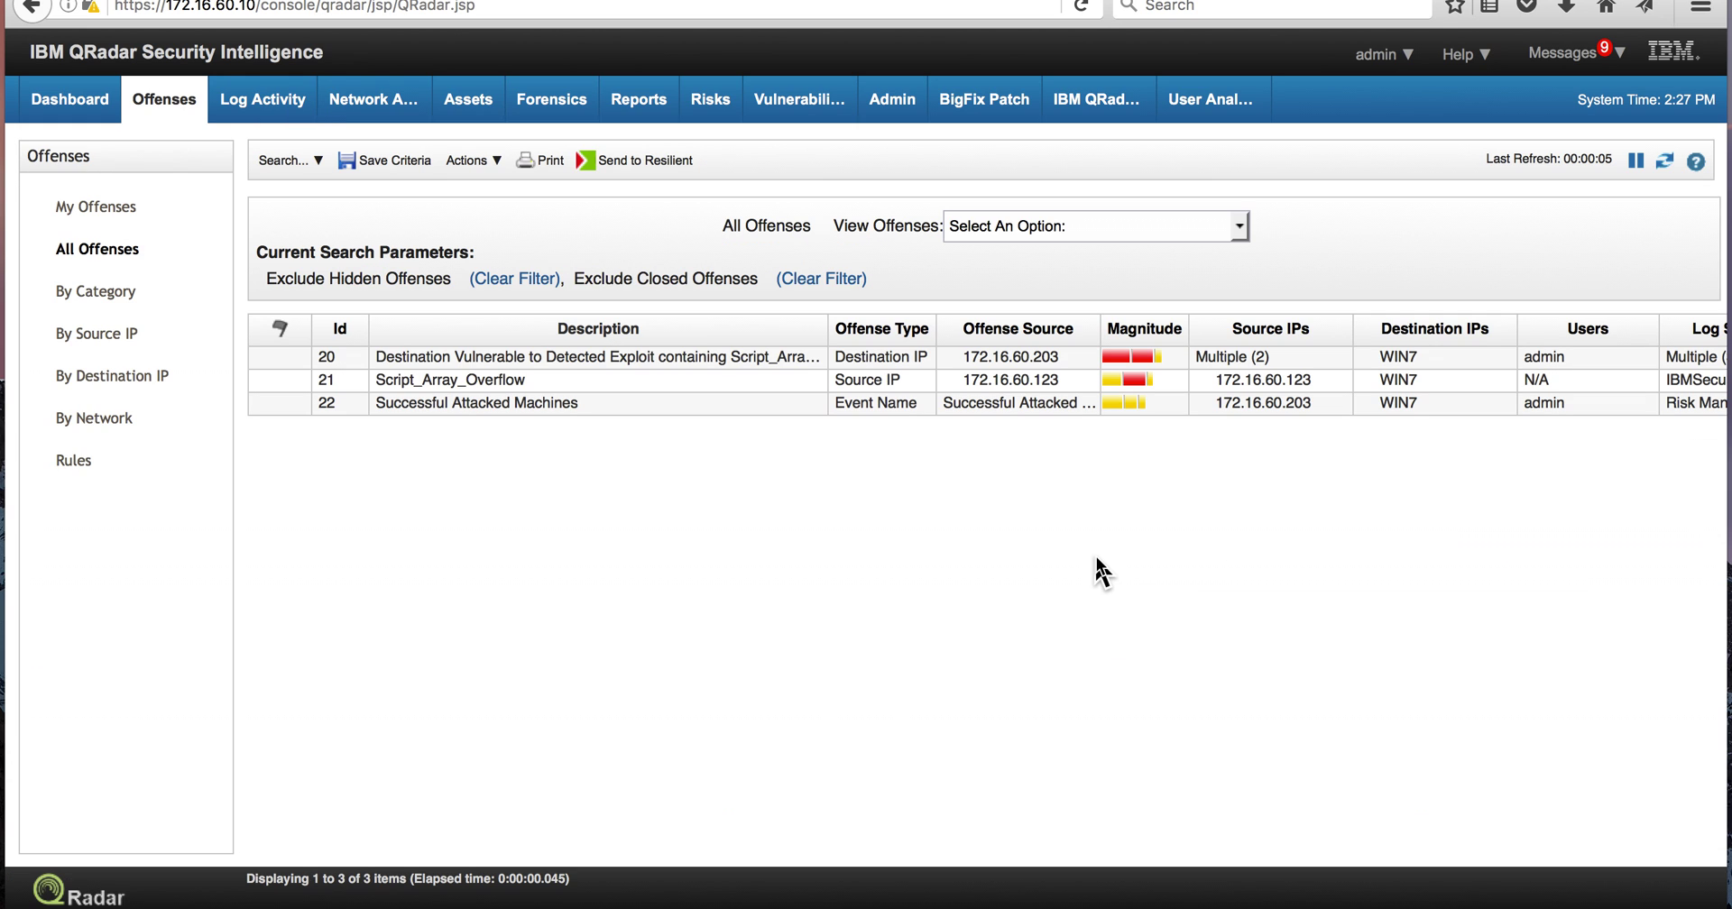
{"action": "left_click", "coordinate": [504, 361]}
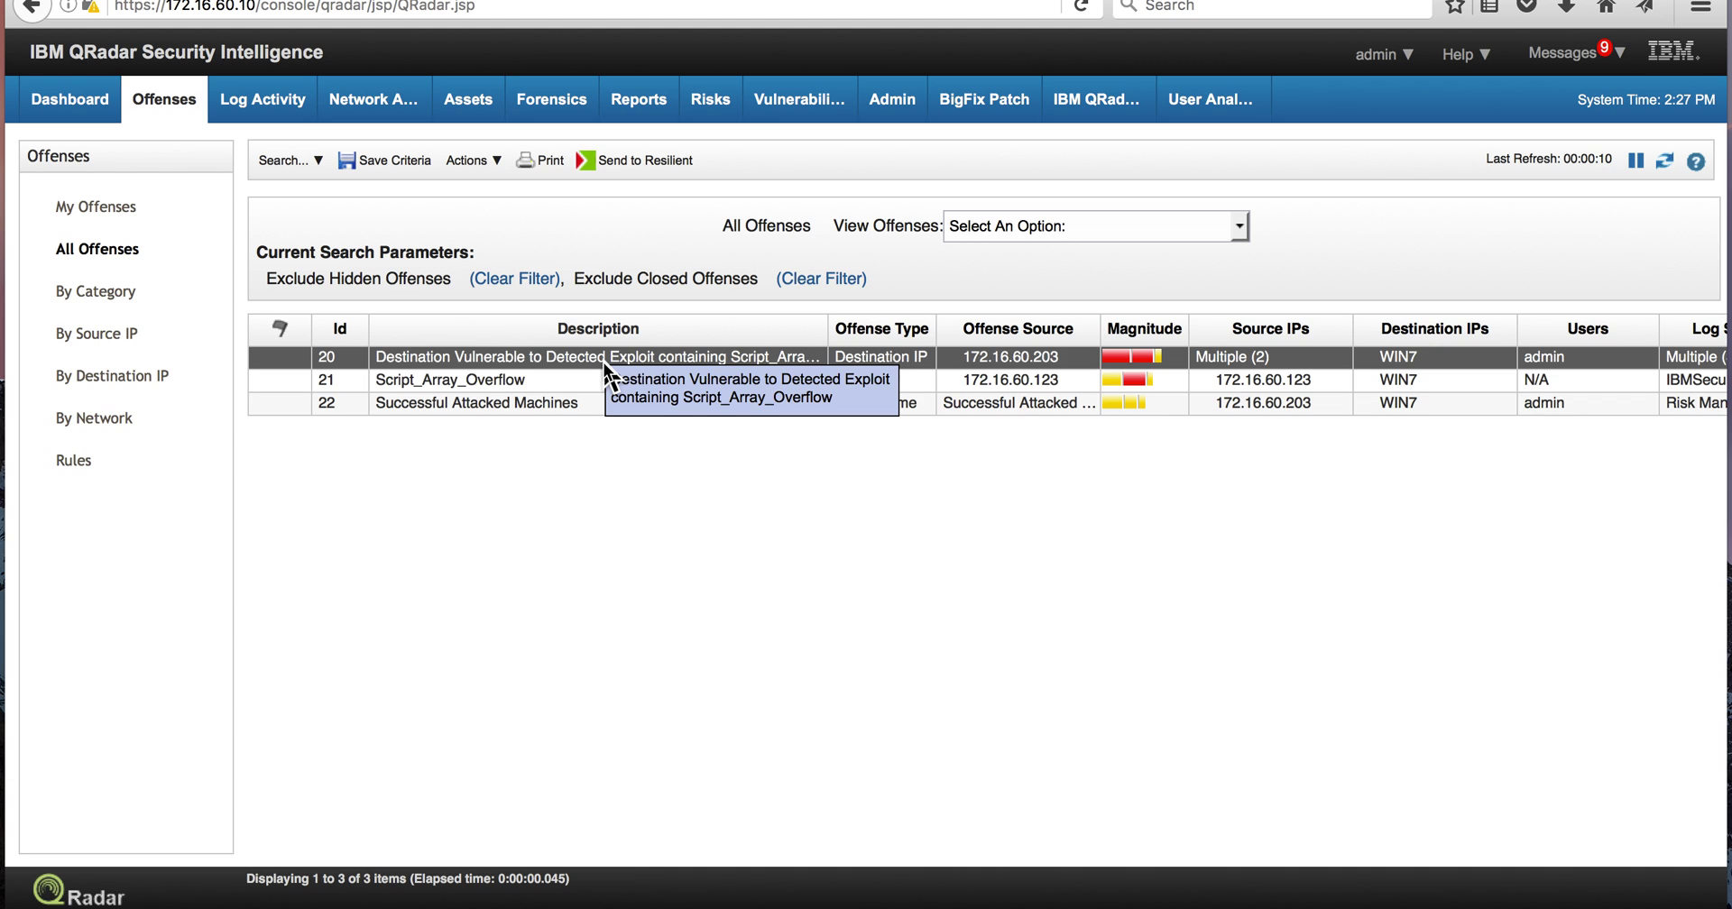
Review the Policy Monitor question 'Succesful Attacked Machines' under Risks, then close its editor.
{"action": "left_click", "coordinate": [716, 106]}
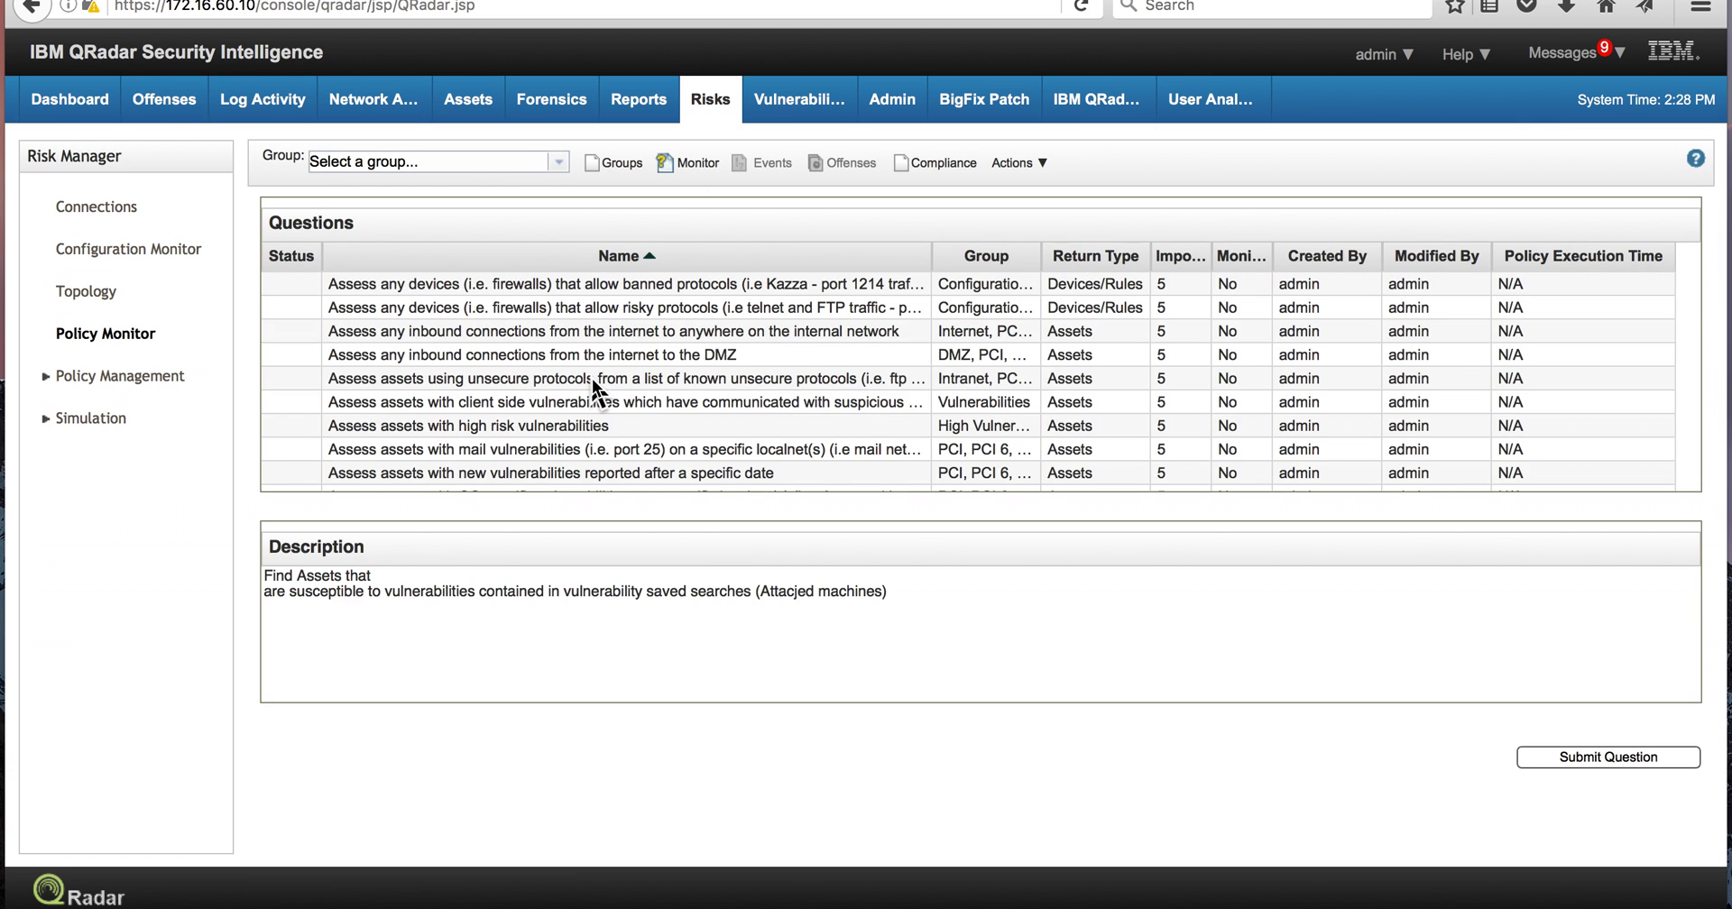
{"action": "scroll", "coordinate": [593, 388], "scroll_direction": "down", "scroll_amount": 3}
{"action": "scroll", "coordinate": [594, 390], "scroll_direction": "down", "scroll_amount": 10}
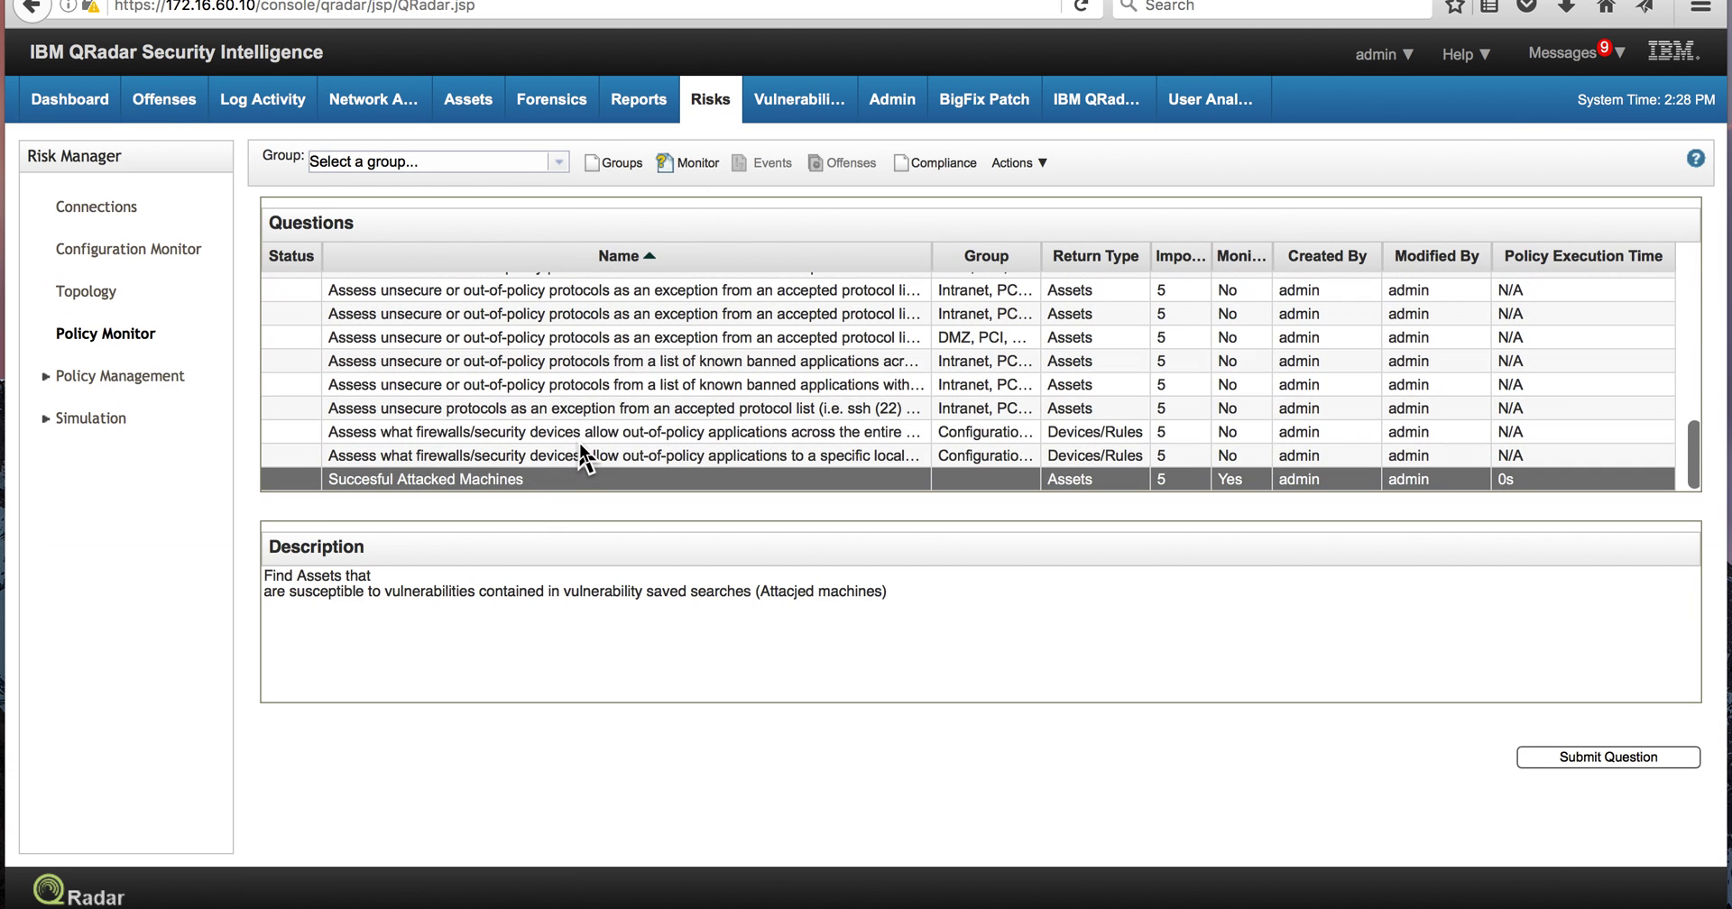
{"action": "double_click", "coordinate": [532, 478]}
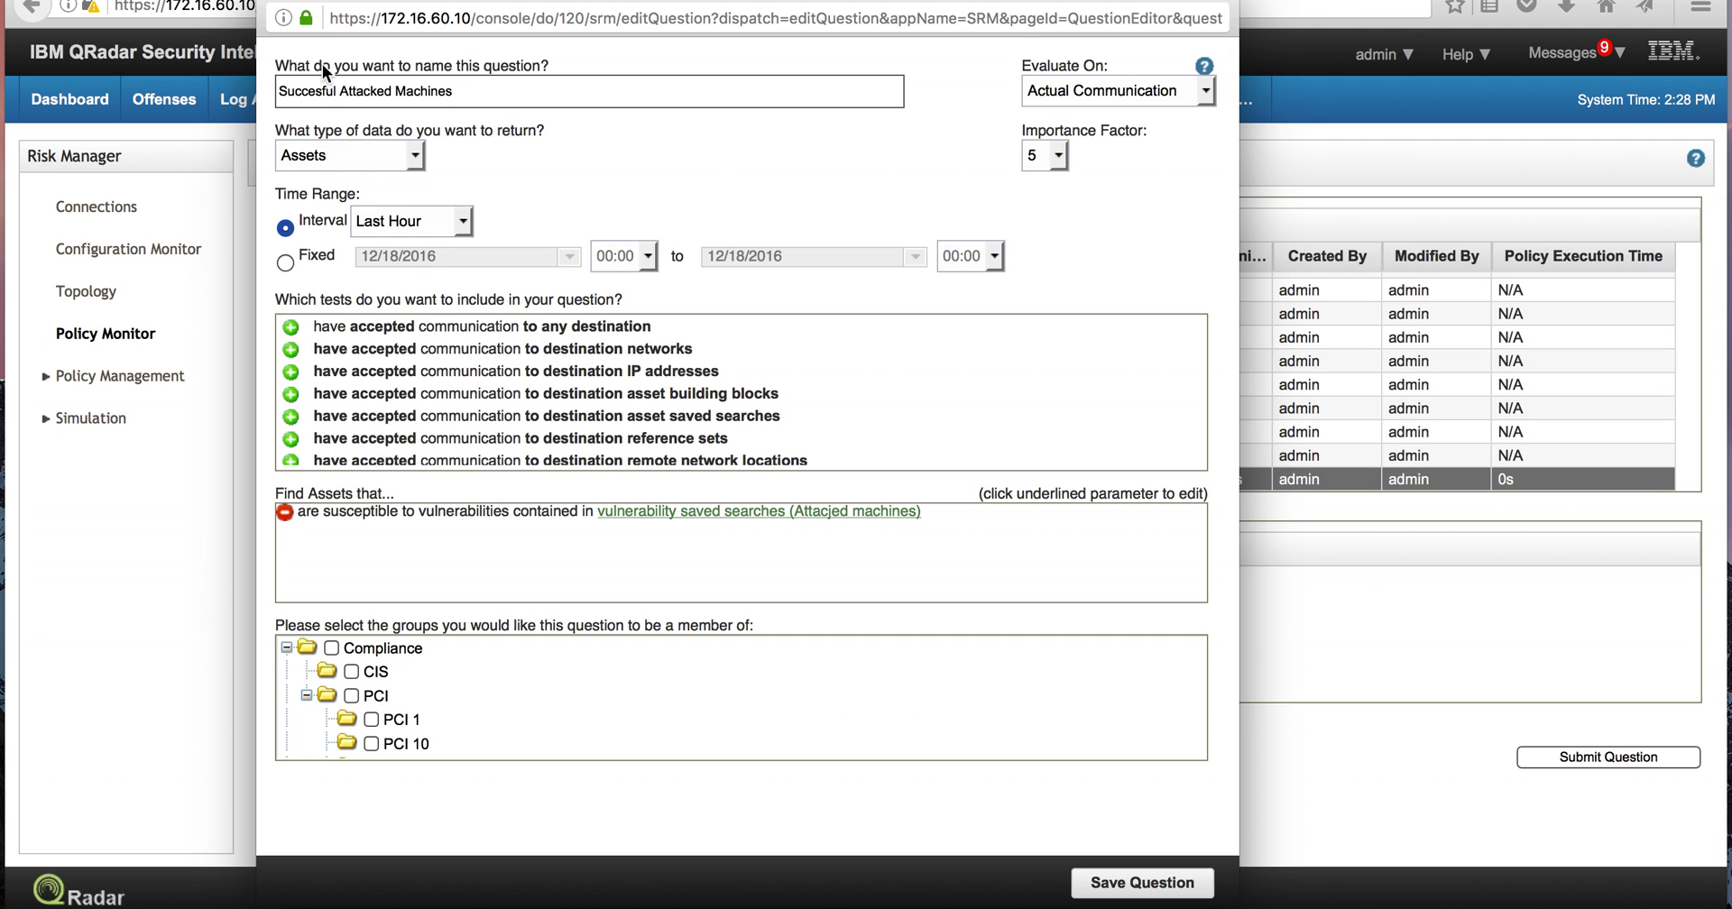
{"action": "left_click", "coordinate": [275, 2]}
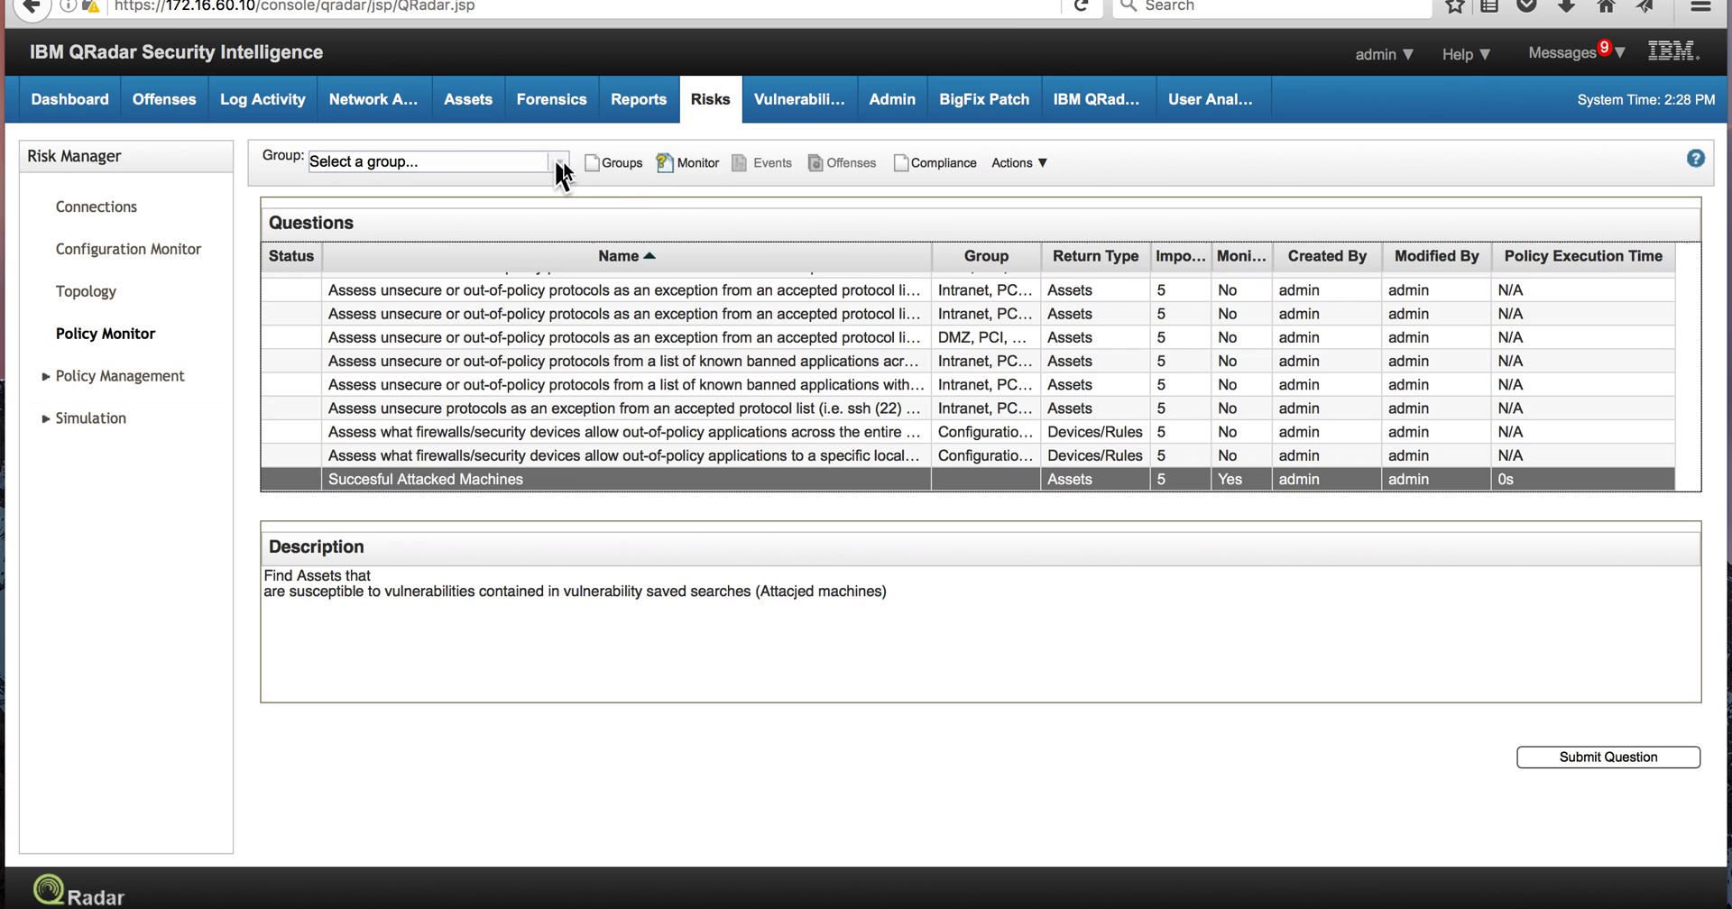
Give the question's monitor a 100% vulnerability score adjustment on question fail.
{"action": "left_click", "coordinate": [684, 162]}
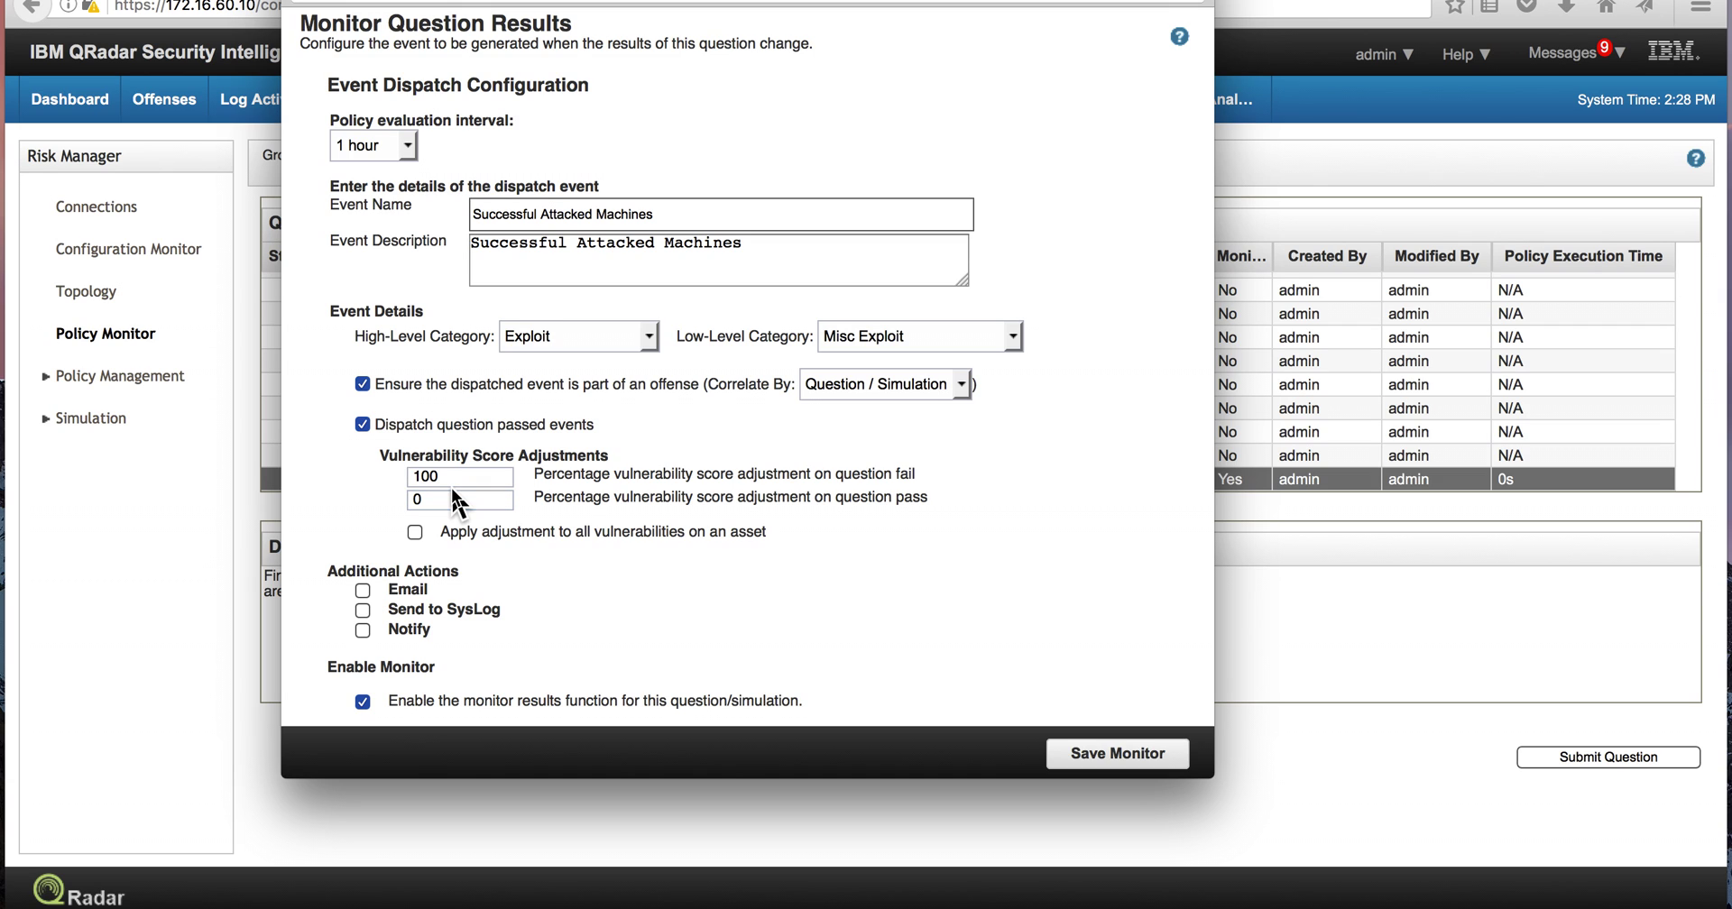
{"action": "left_click", "coordinate": [451, 479]}
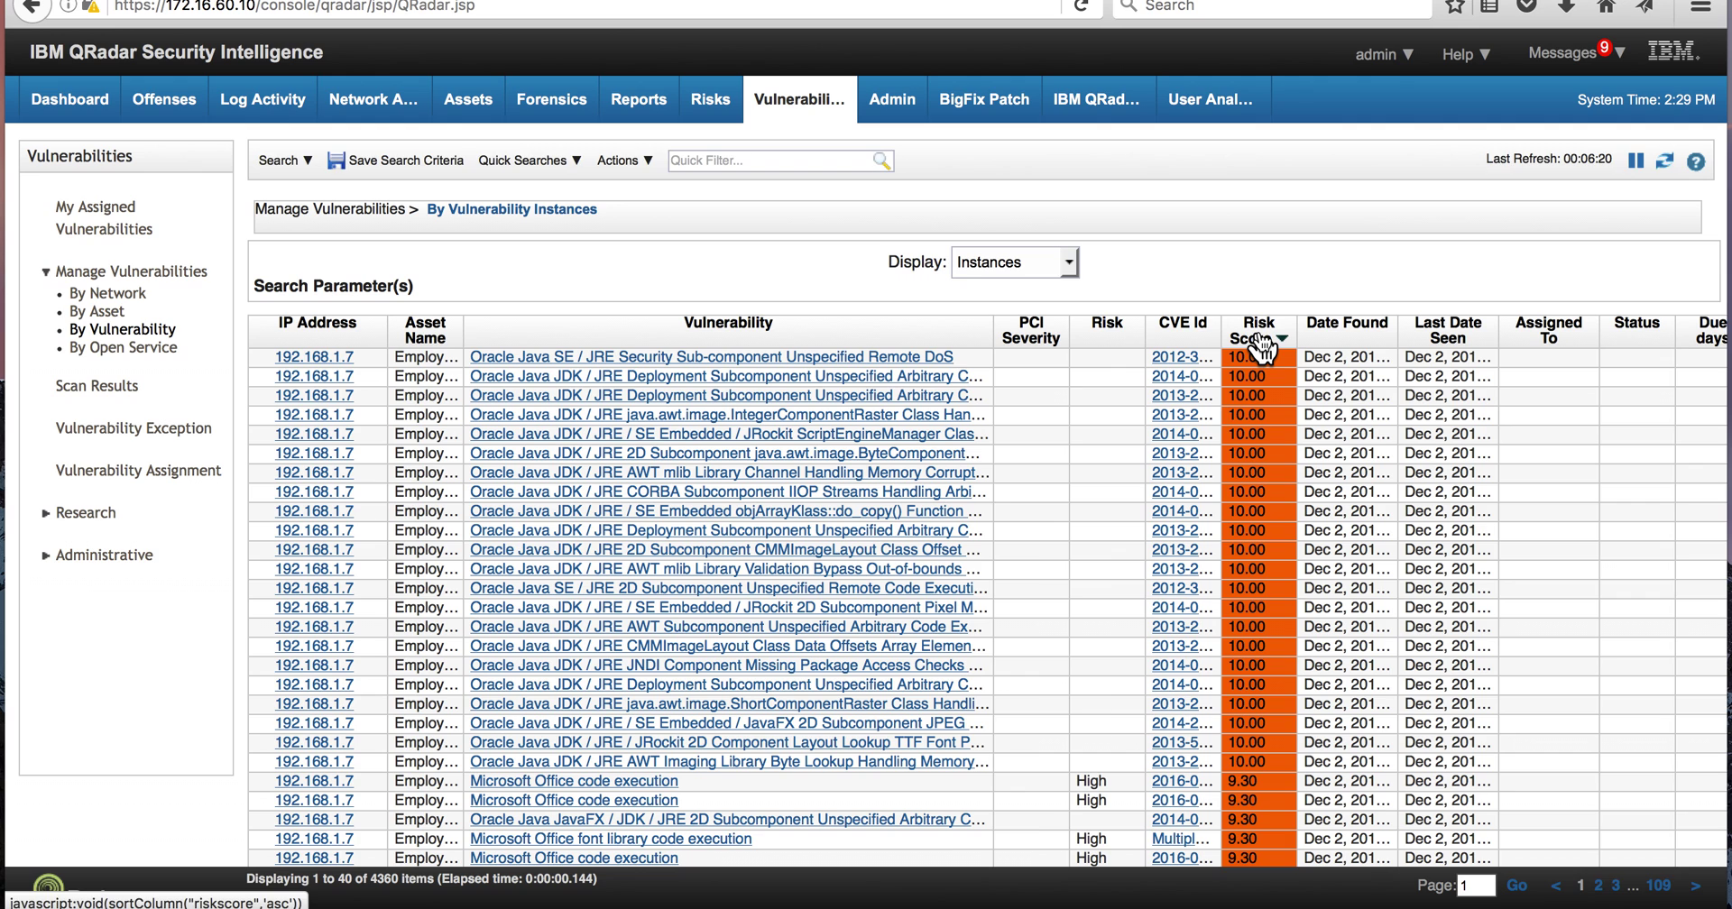
Sort vulnerability instances by Risk Score descending and inspect the top WIN7 CVE-2014-6332 entries at 16.20.
{"action": "left_click", "coordinate": [1260, 345]}
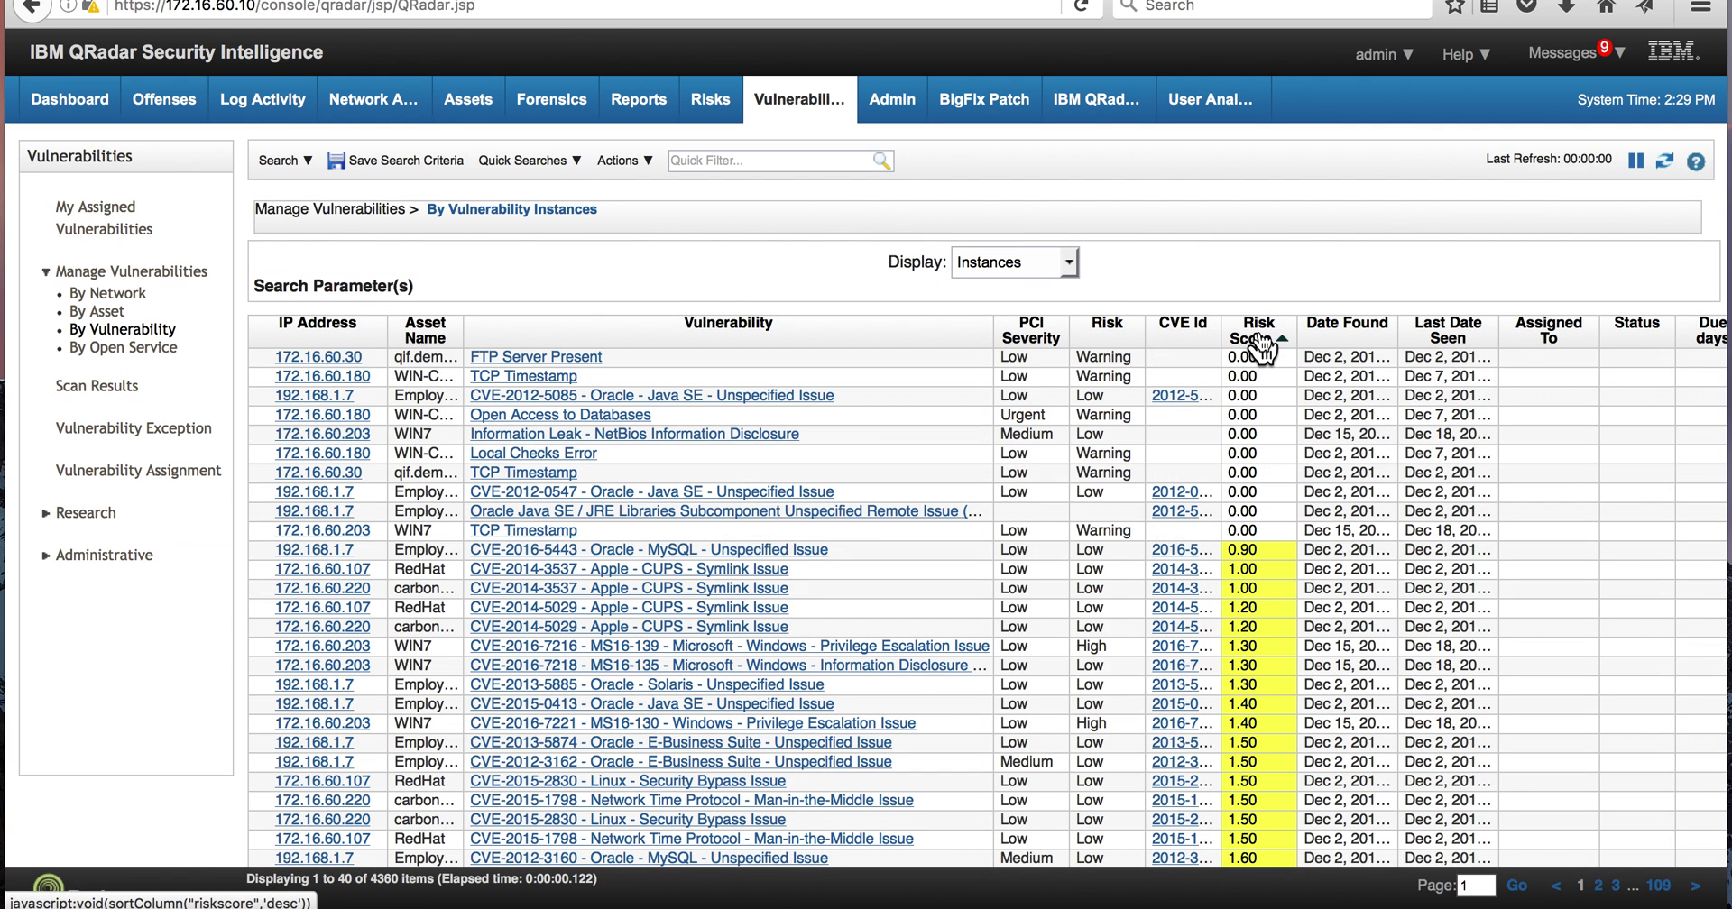
{"action": "left_click", "coordinate": [1260, 345]}
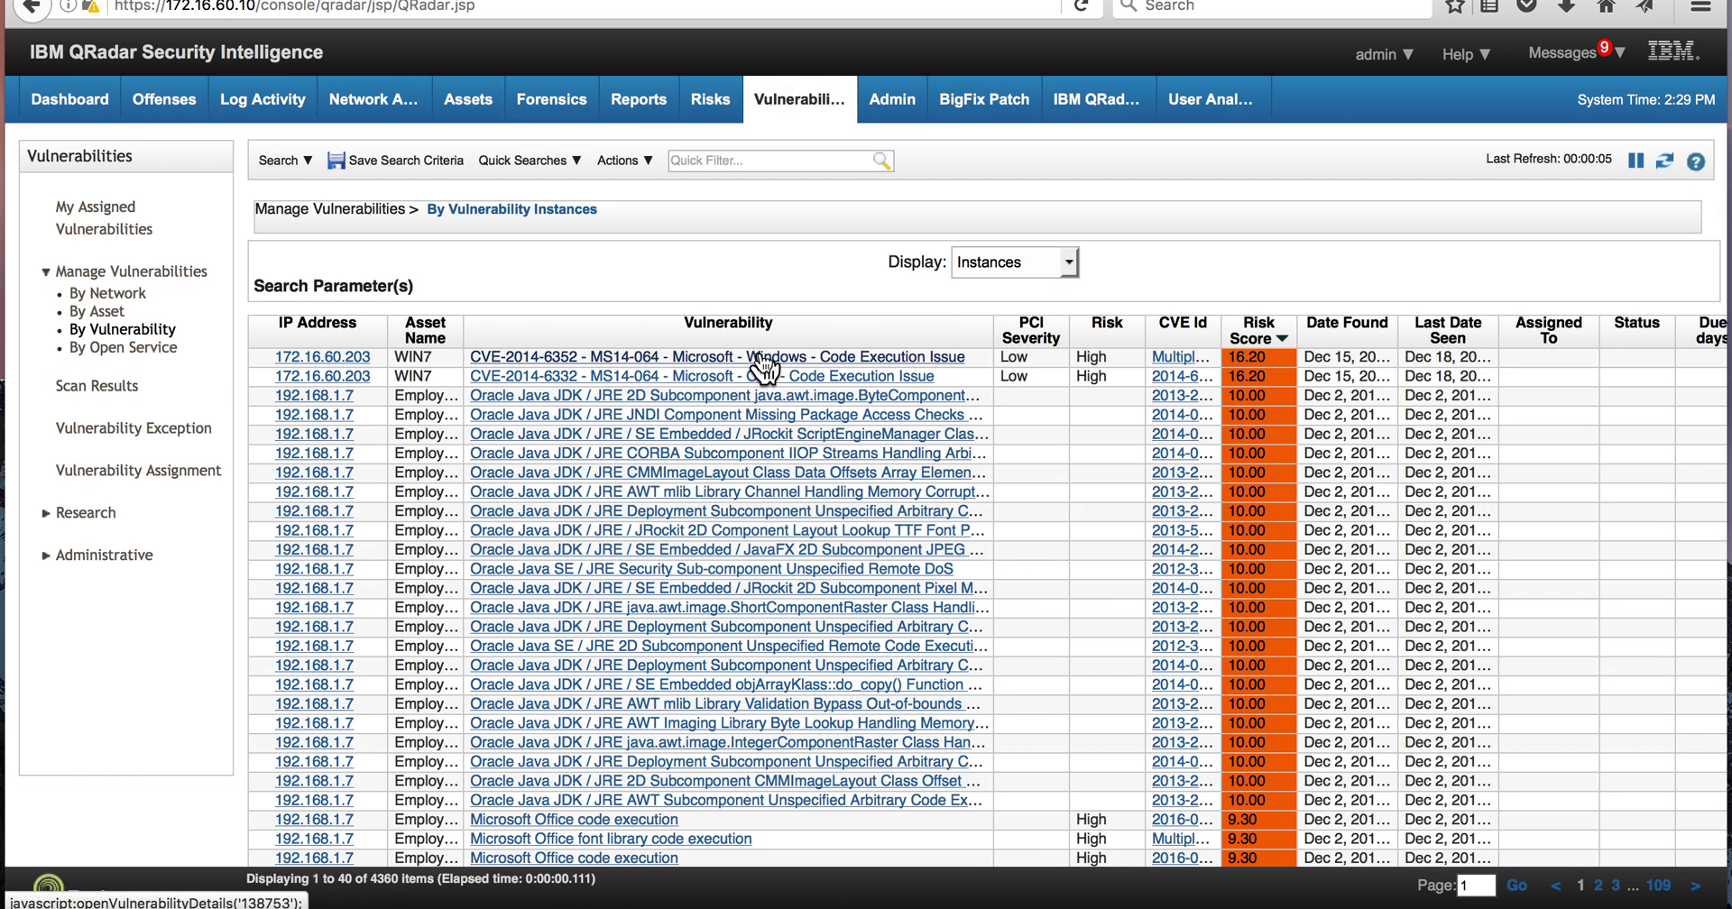
{"action": "mouse_move", "coordinate": [736, 366]}
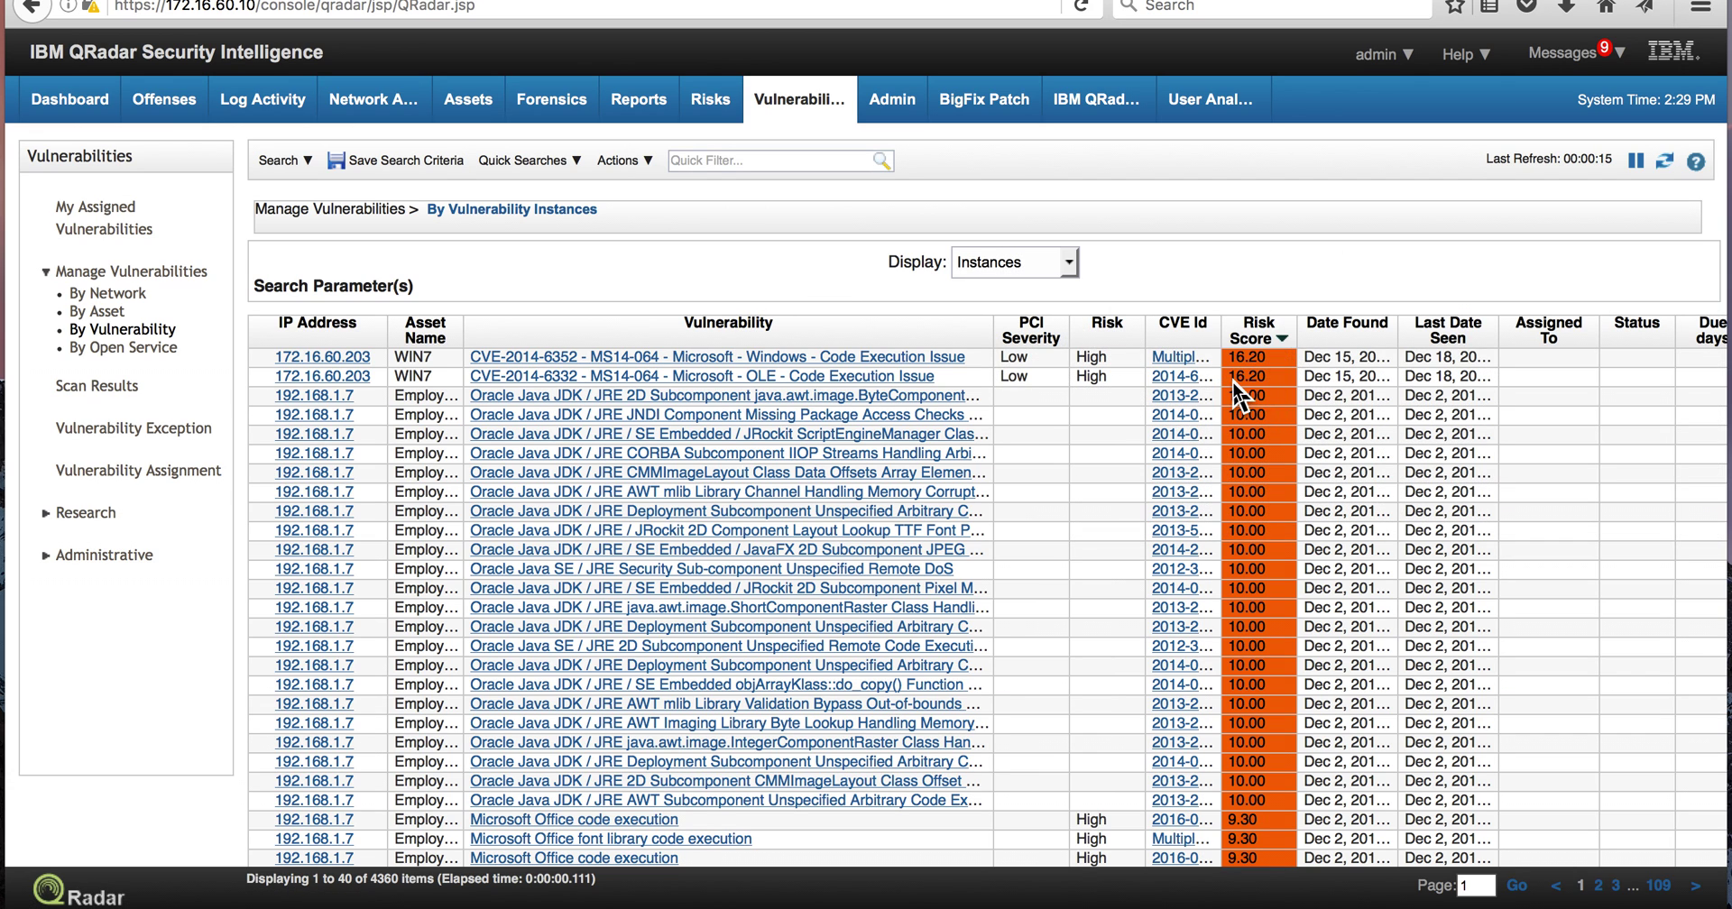
{"action": "mouse_move", "coordinate": [1232, 382]}
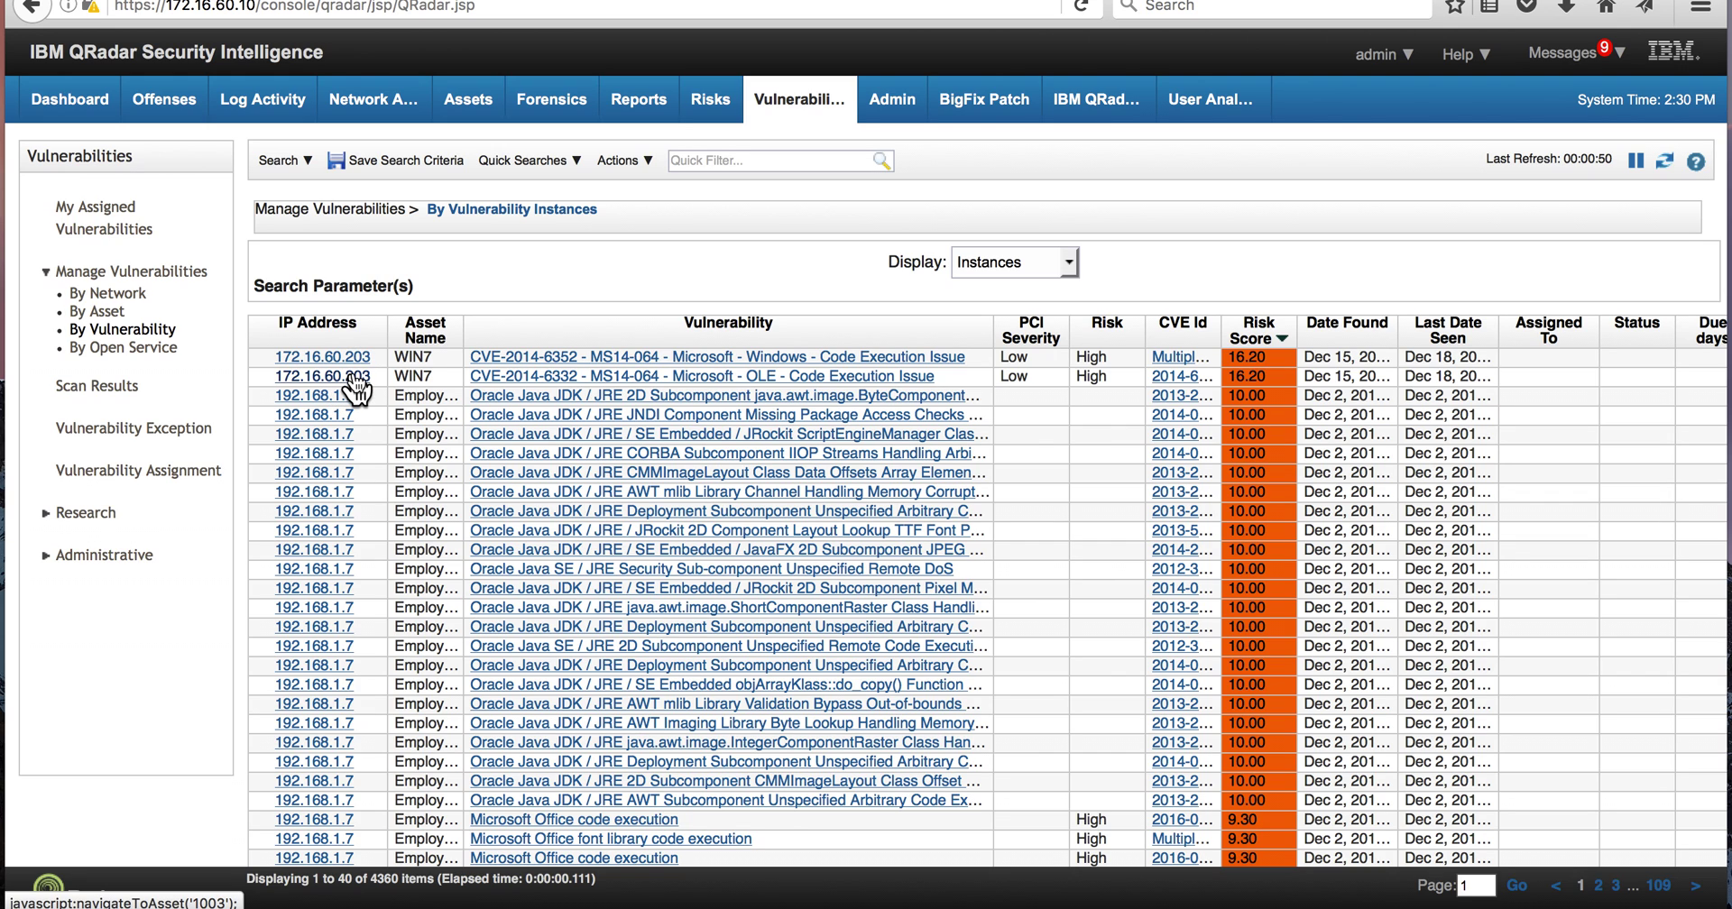
{"action": "mouse_move", "coordinate": [358, 388]}
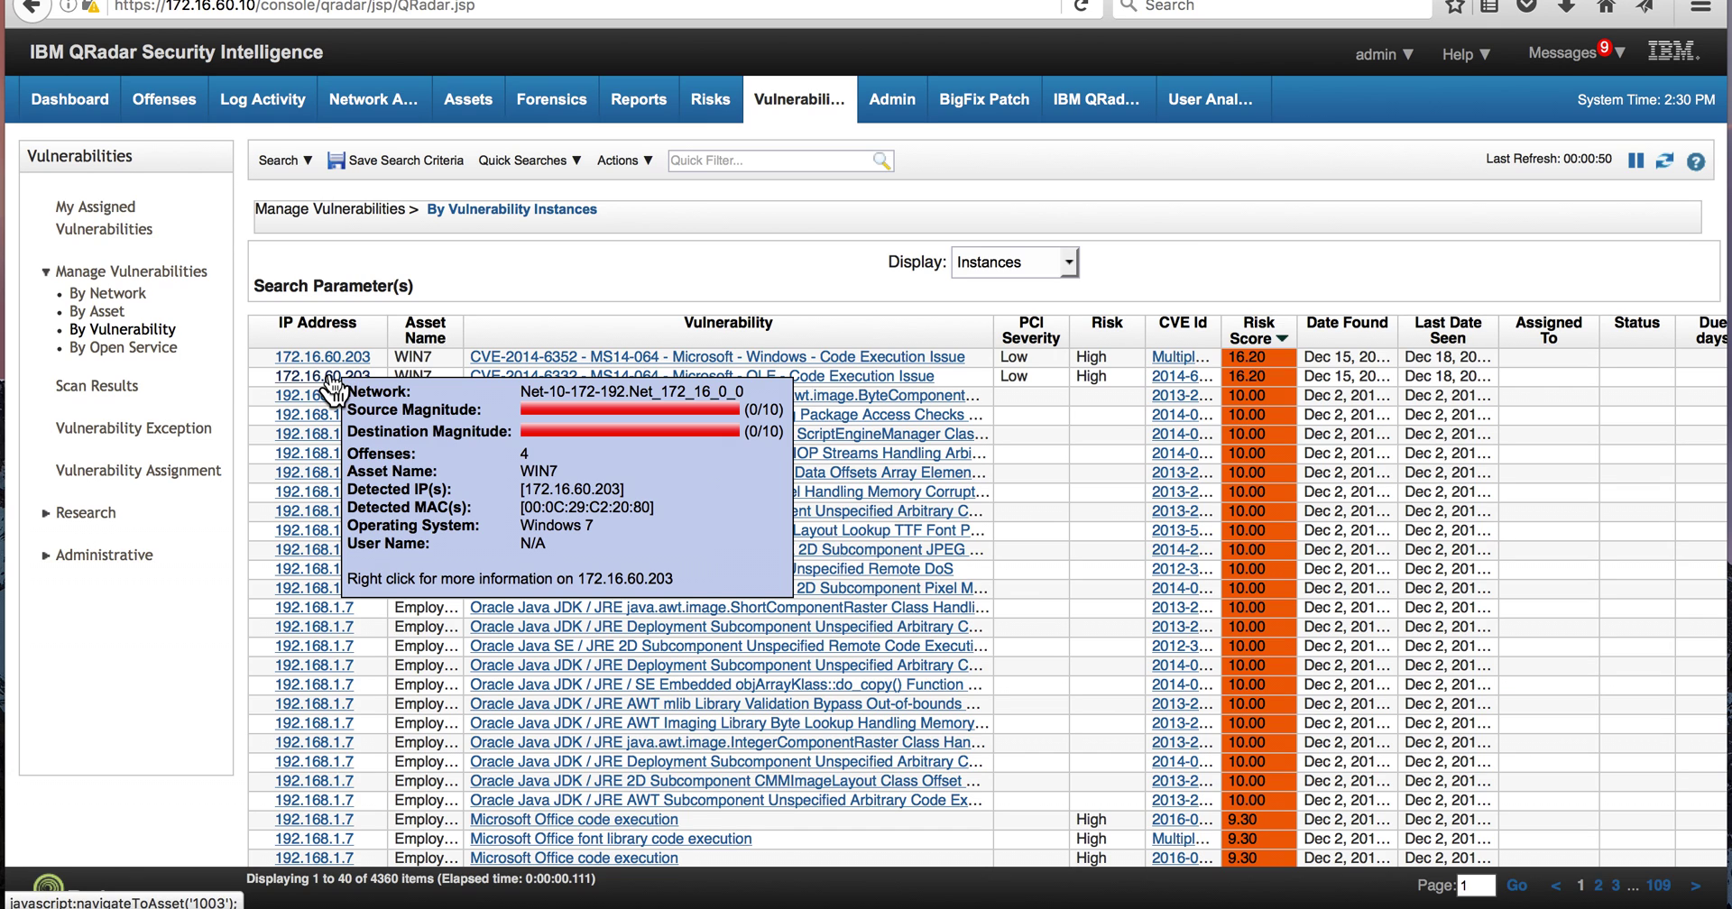
Look up BigFix patches for the WIN7 host 172.16.60.203.
{"action": "right_click", "coordinate": [334, 388]}
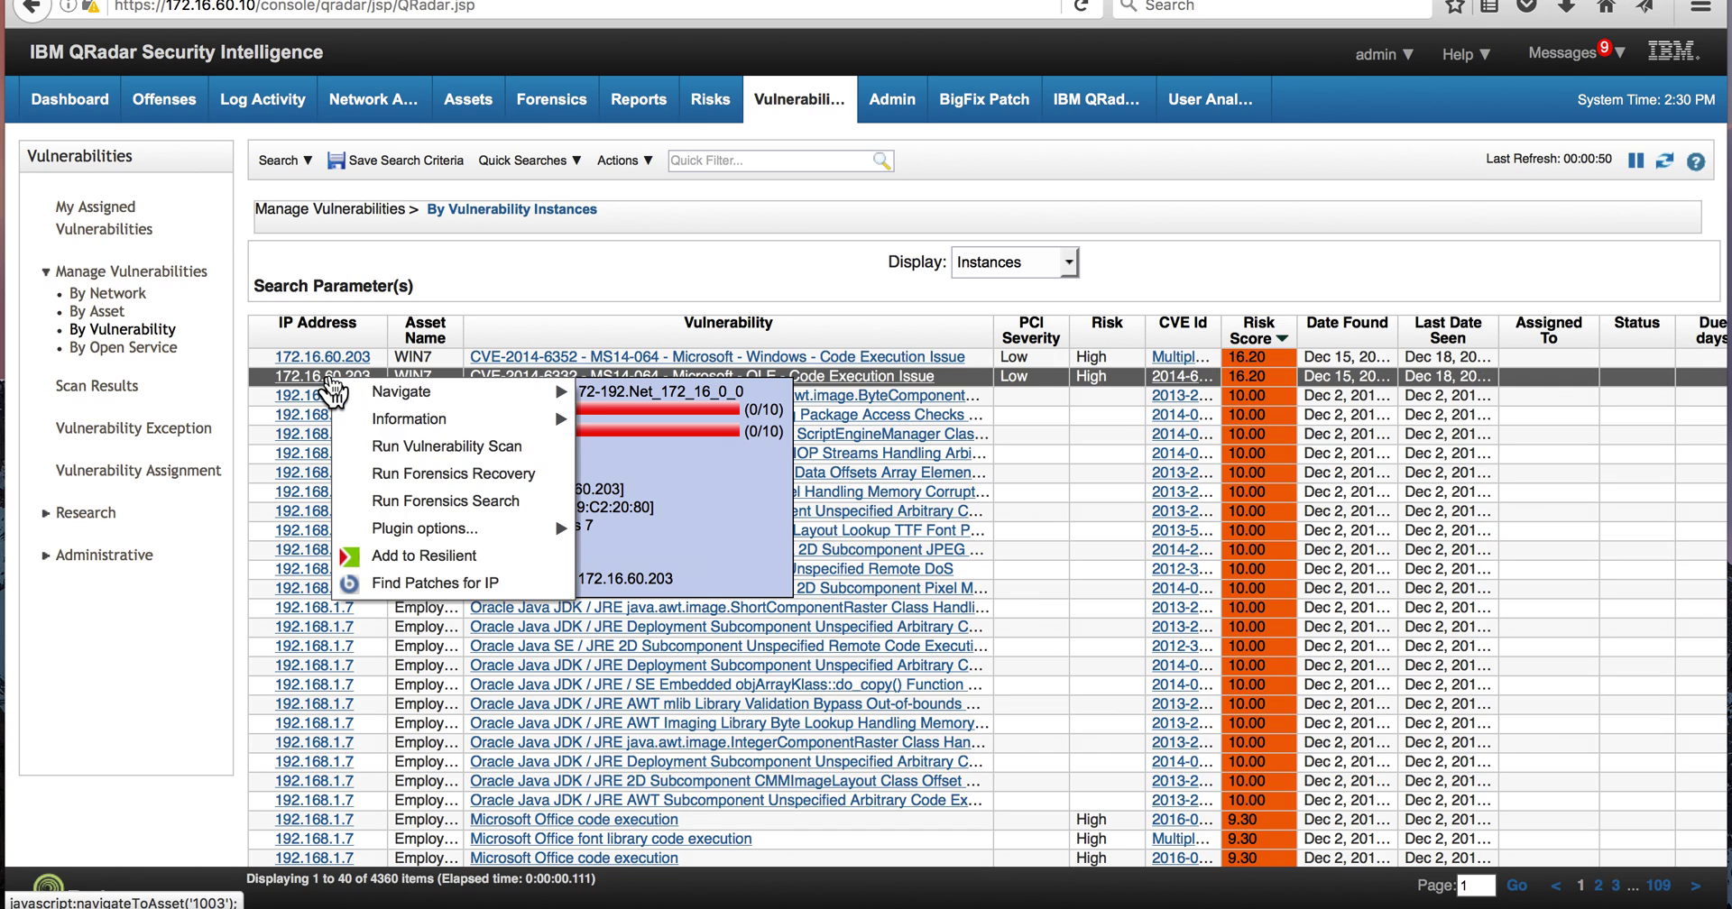
{"action": "left_click", "coordinate": [410, 587]}
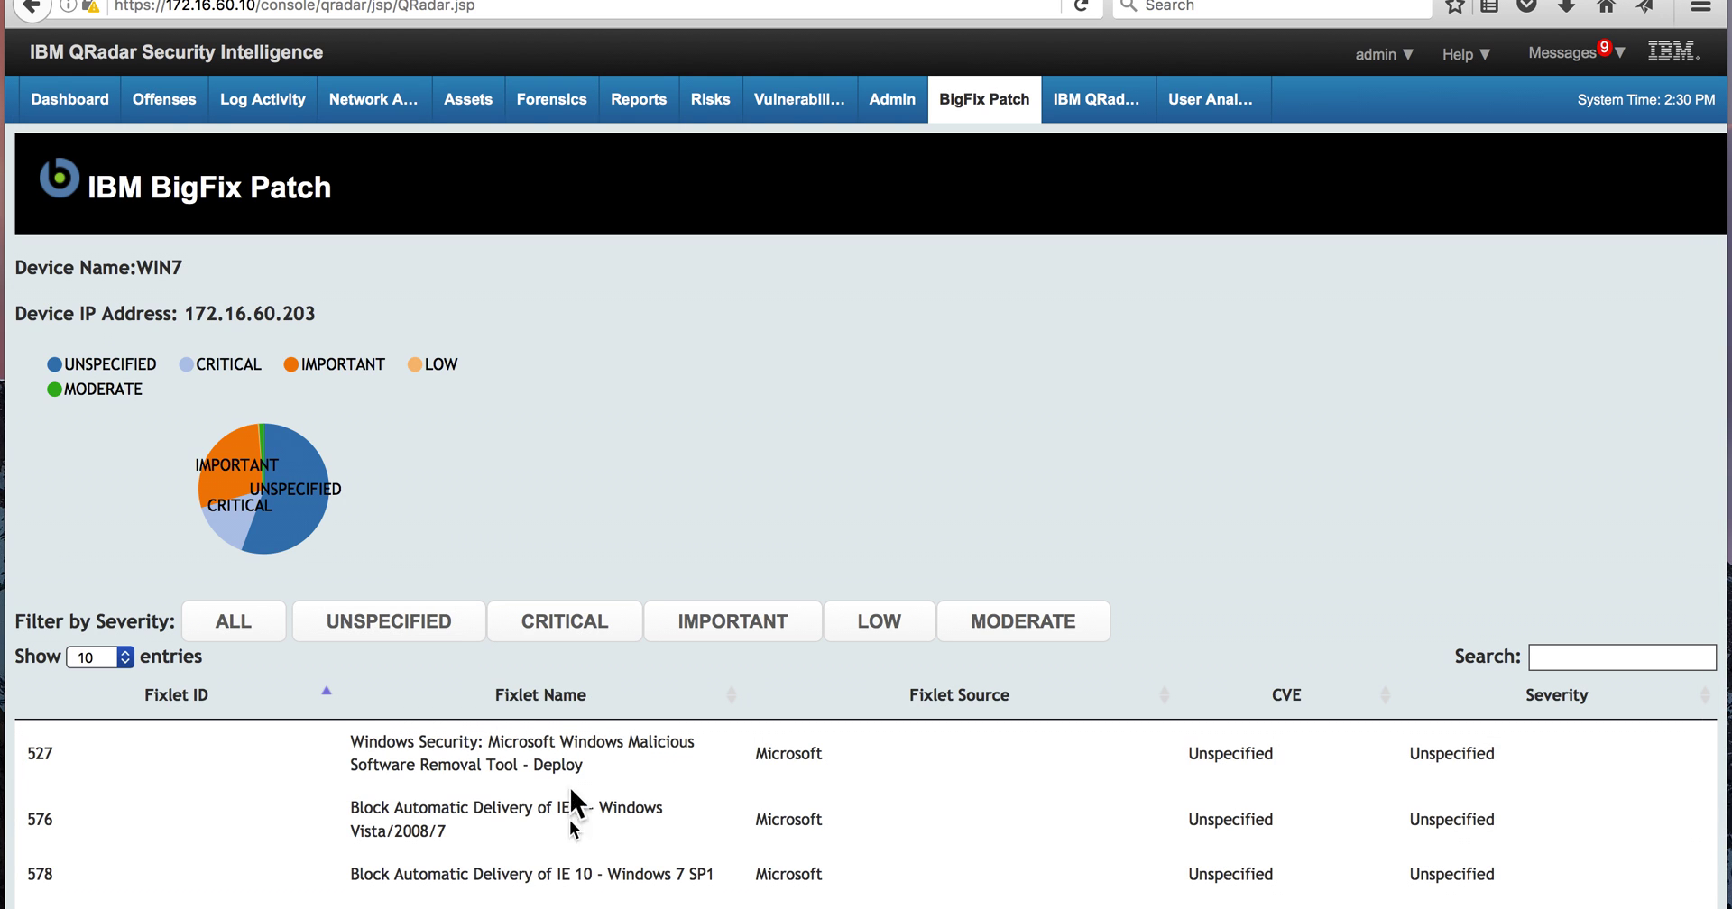
{"action": "scroll", "coordinate": [711, 792], "scroll_direction": "down", "scroll_amount": 5}
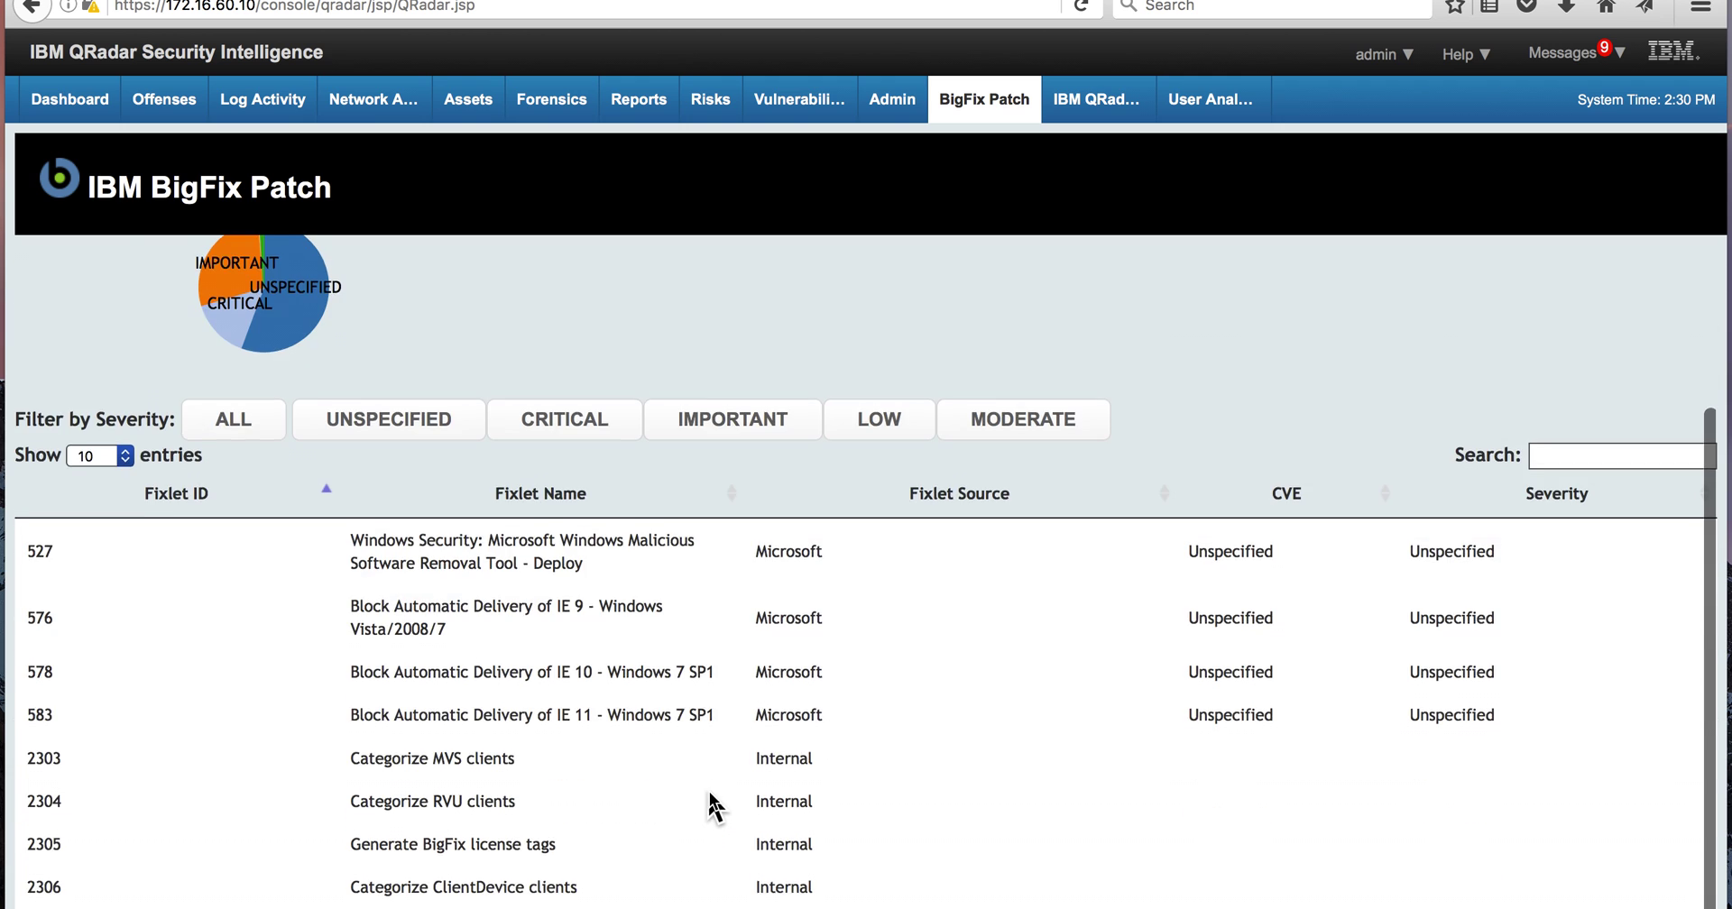
{"action": "scroll", "coordinate": [709, 794], "scroll_direction": "up", "scroll_amount": 5}
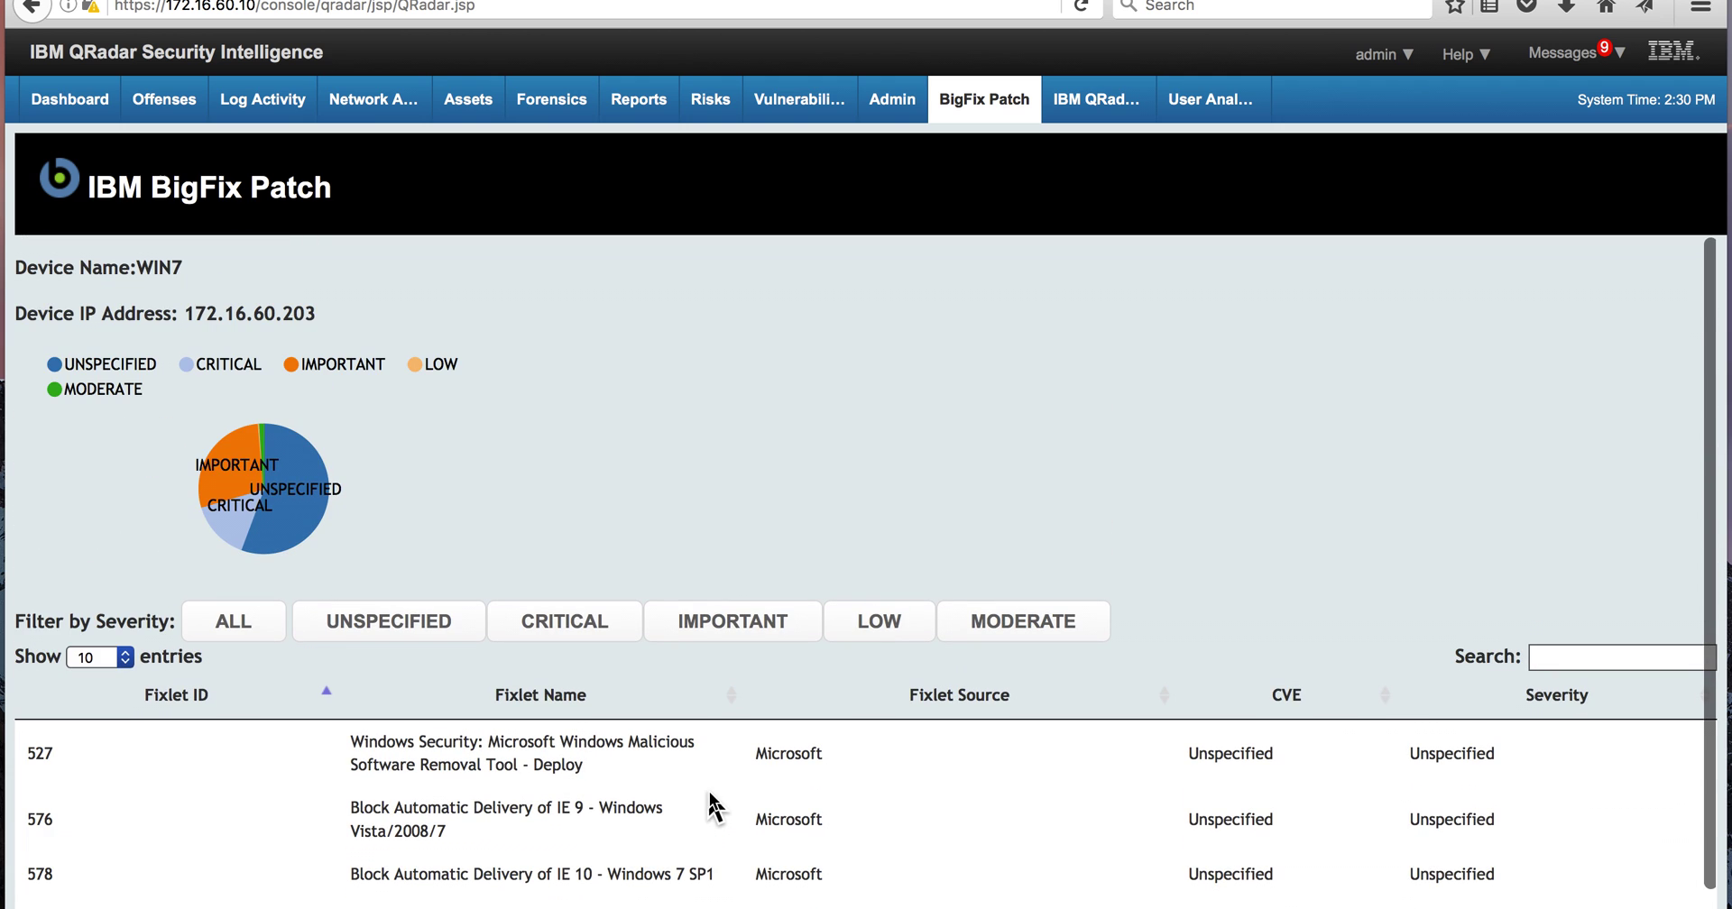
Filter WIN7's patch list to 2014-6332, showing fixlet MS14-064, then bring up the whiteboard diagram.
{"action": "left_click", "coordinate": [1560, 659]}
{"action": "type", "text": "20"}
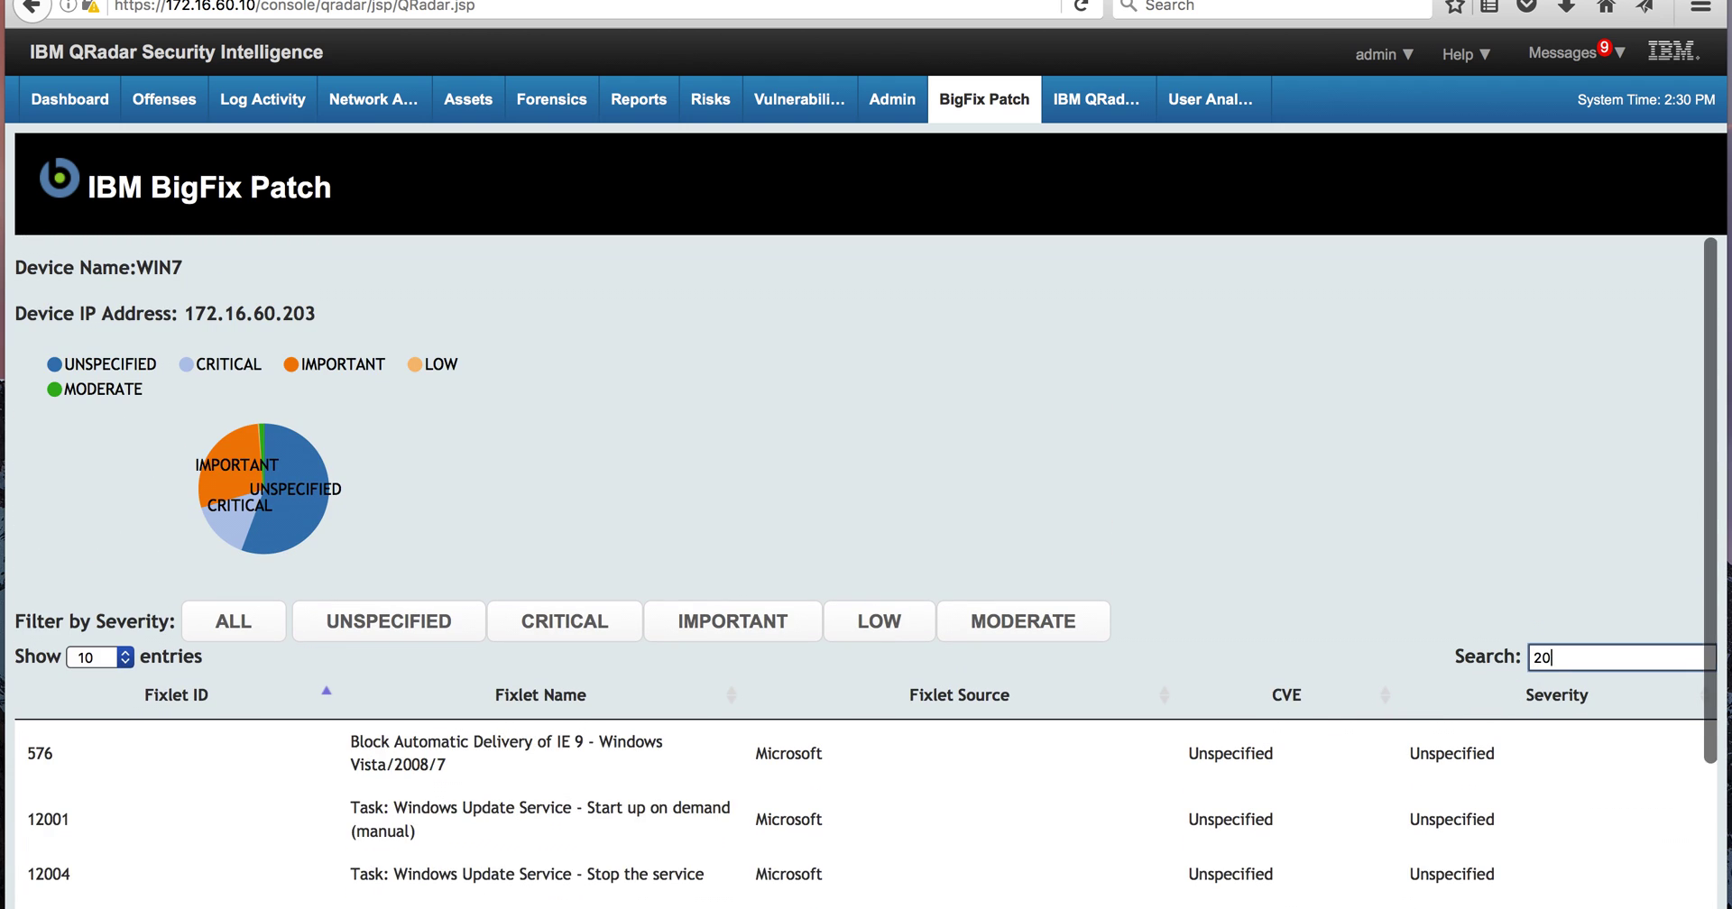
{"action": "type", "text": "14"}
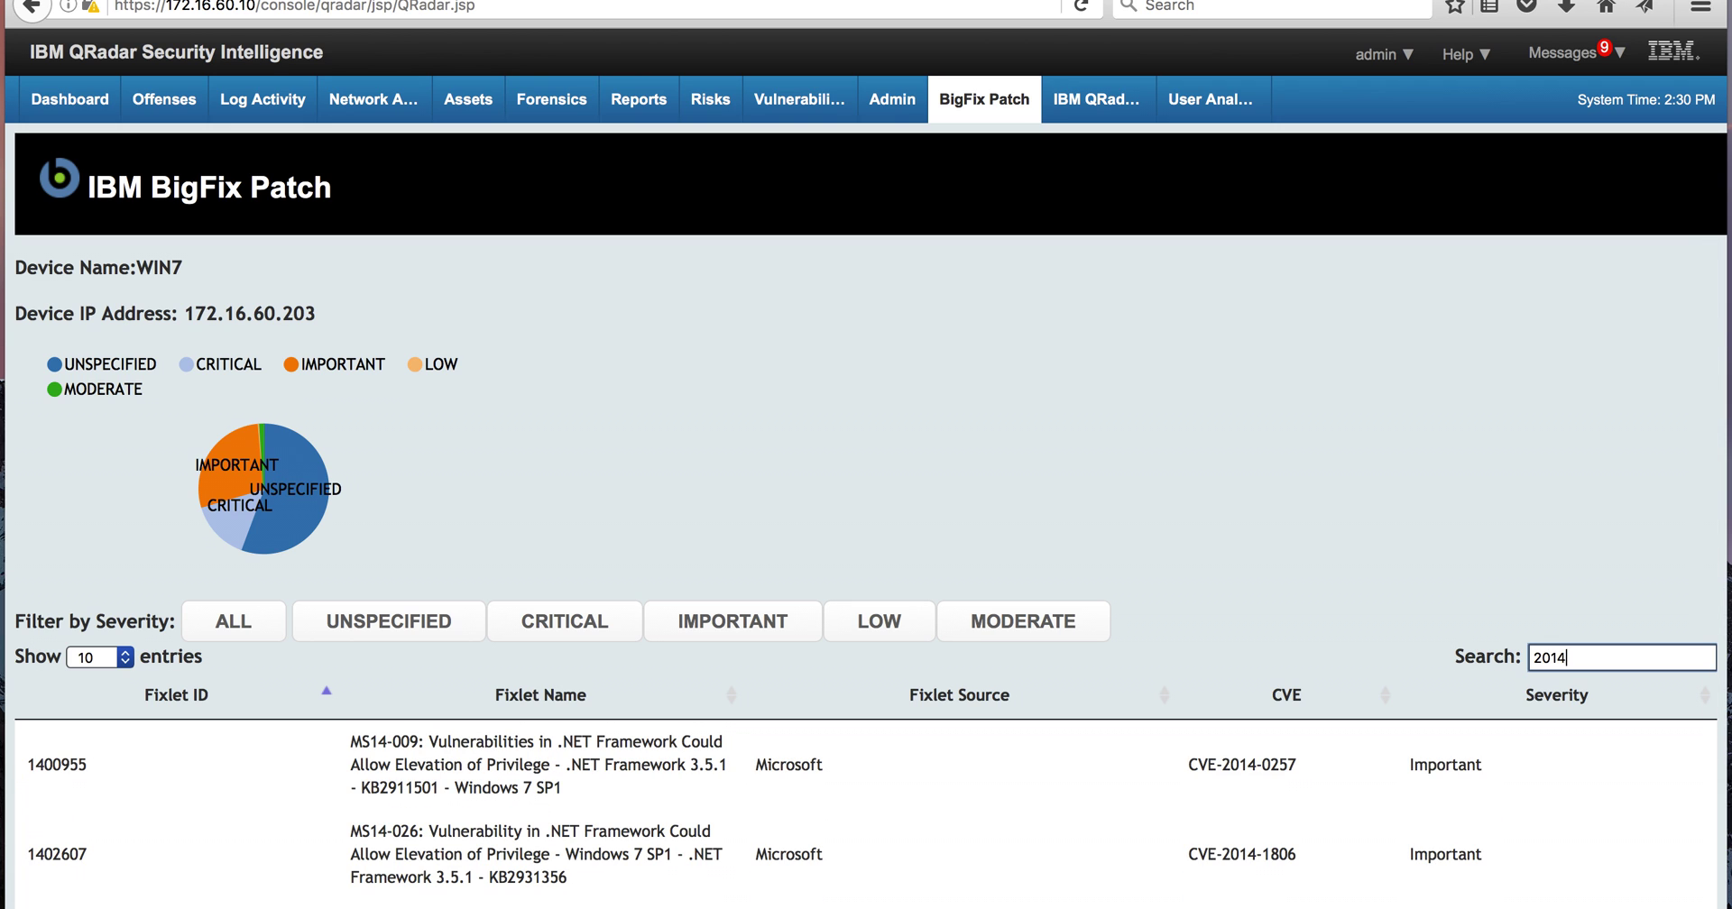
{"action": "type", "text": "-6"}
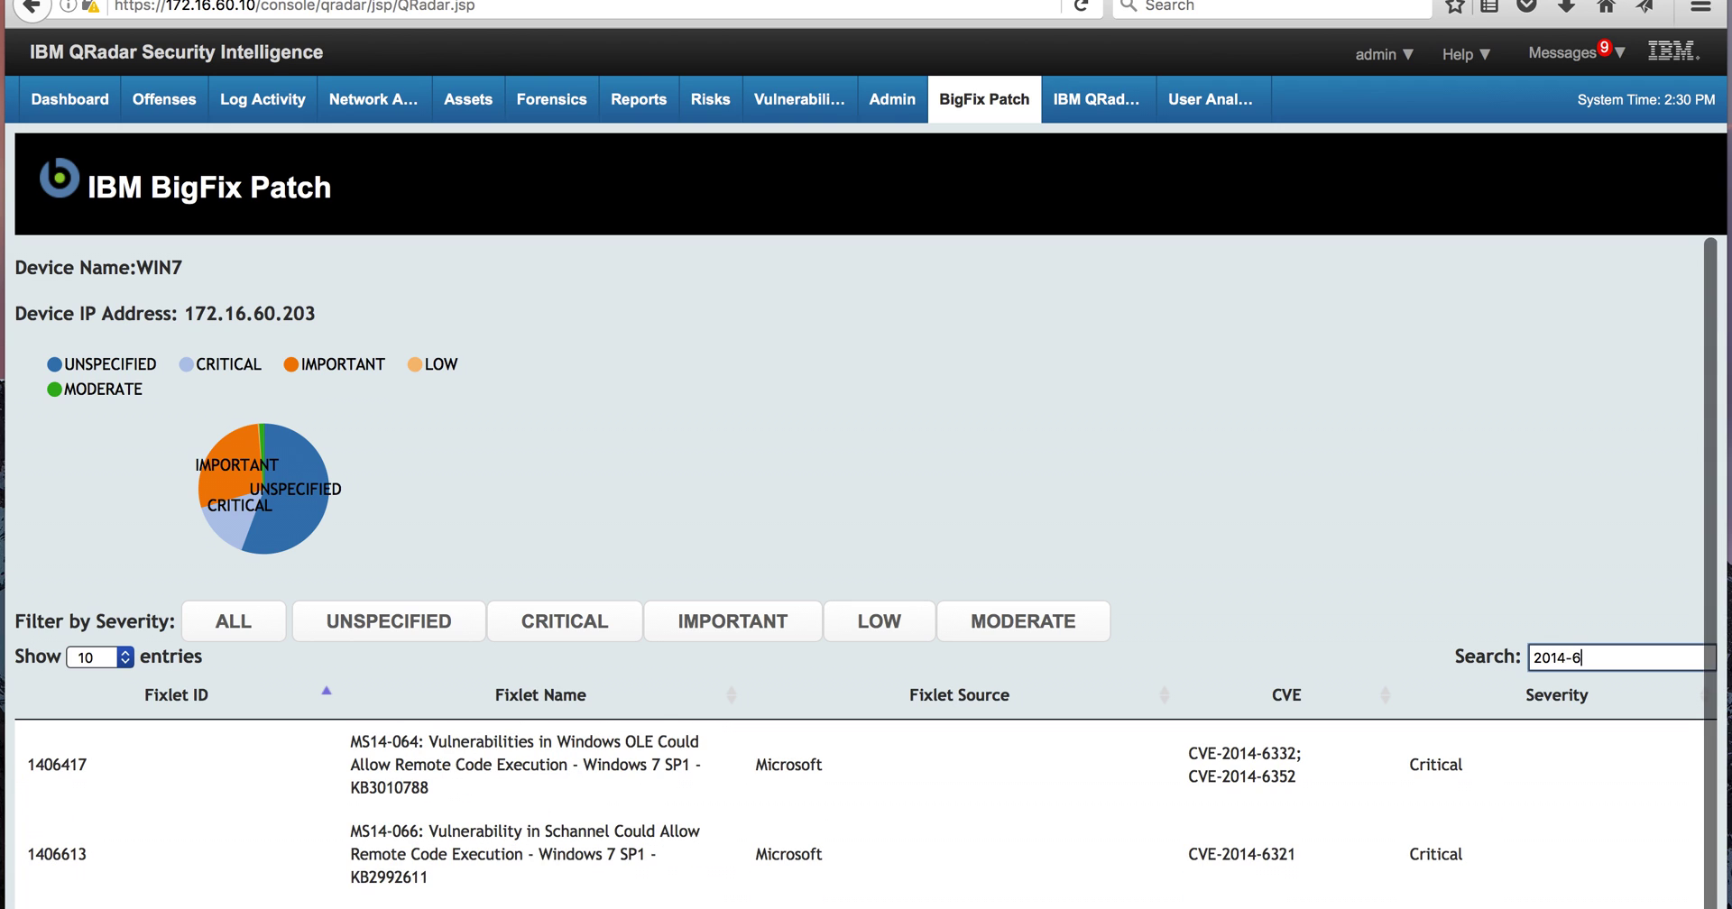
{"action": "type", "text": "332"}
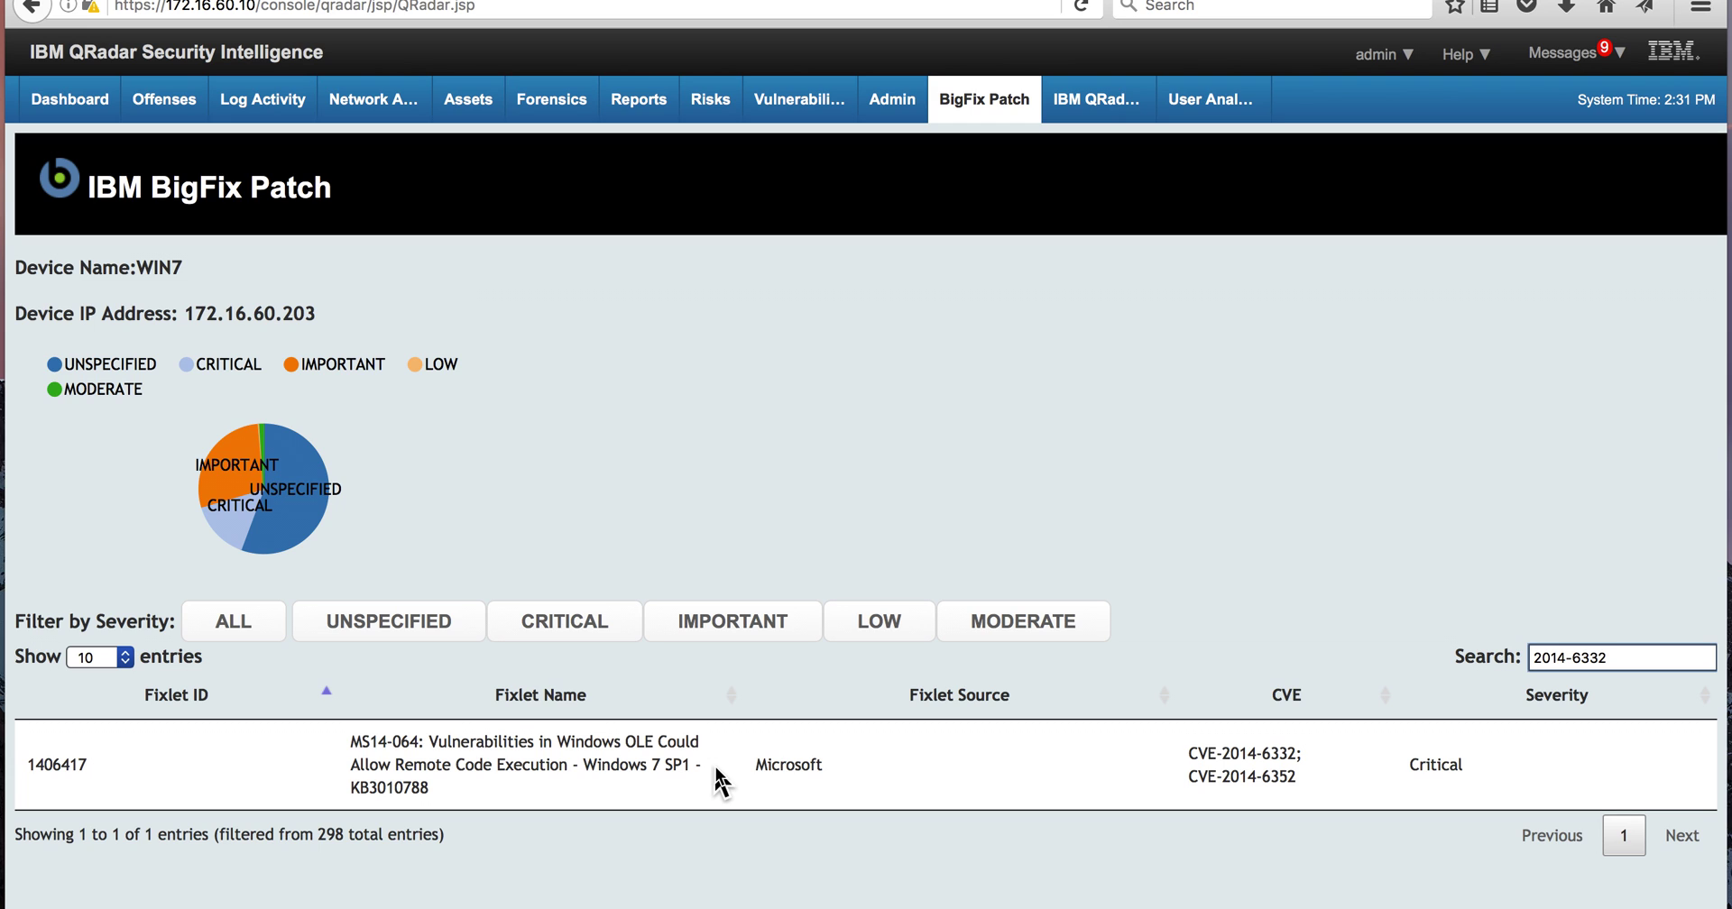
{"action": "key", "text": "super+Tab"}
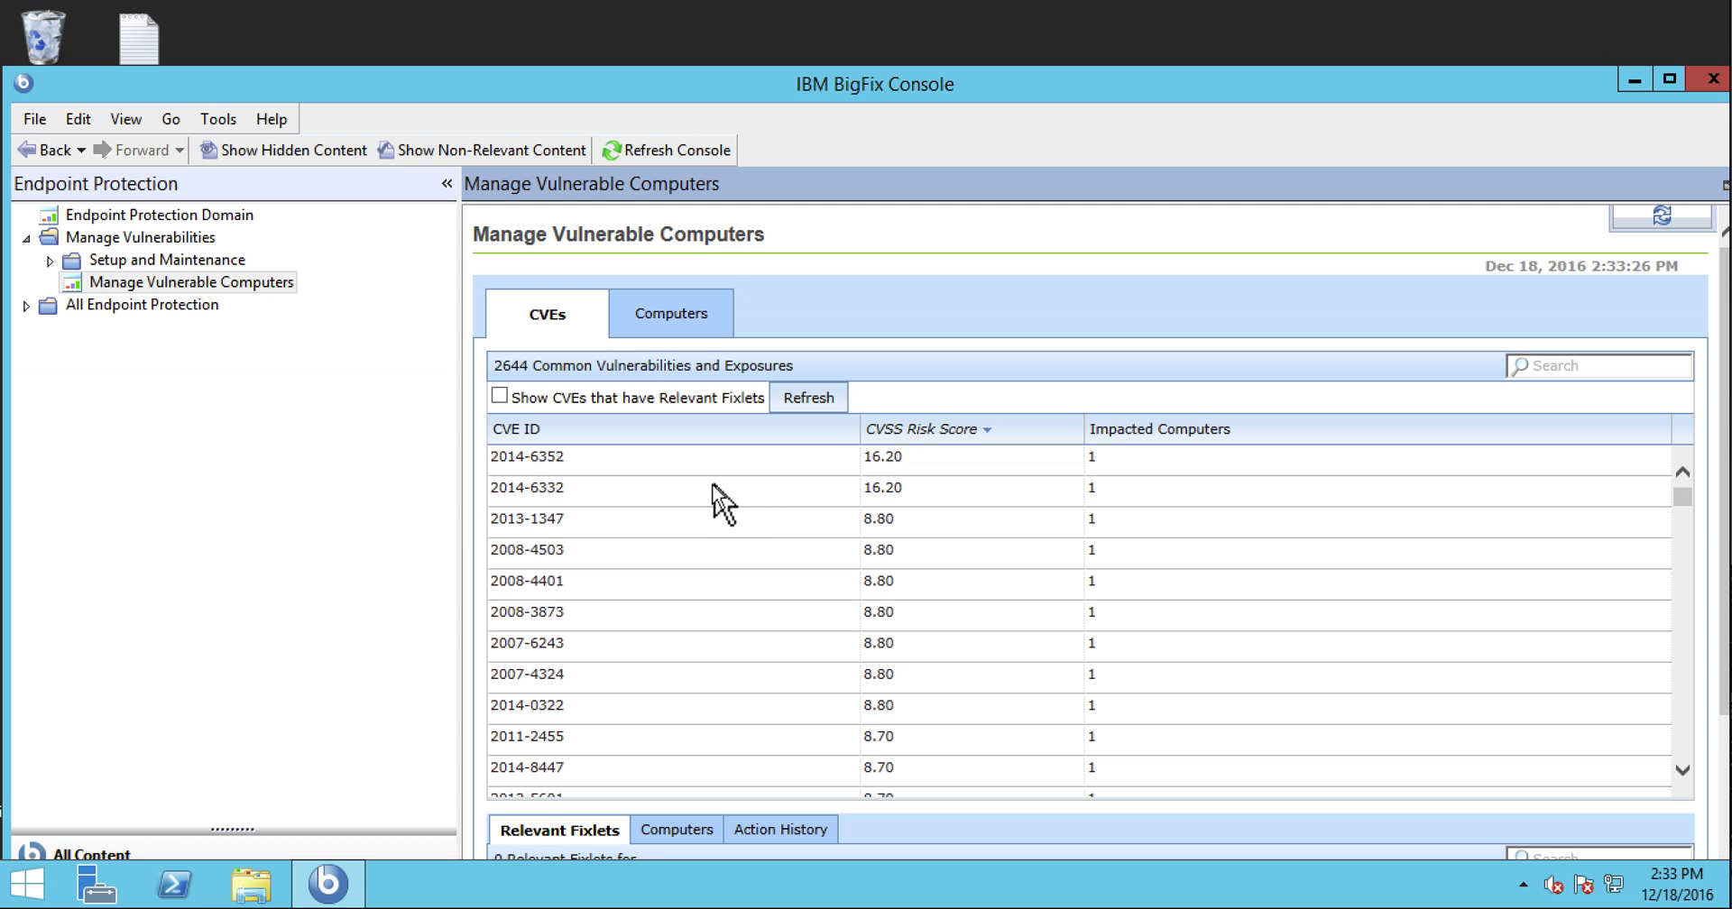
List relevant fixlets for CVE 2014-6332 and select fixlet 1406417 MS14-064.
{"action": "left_click", "coordinate": [681, 487]}
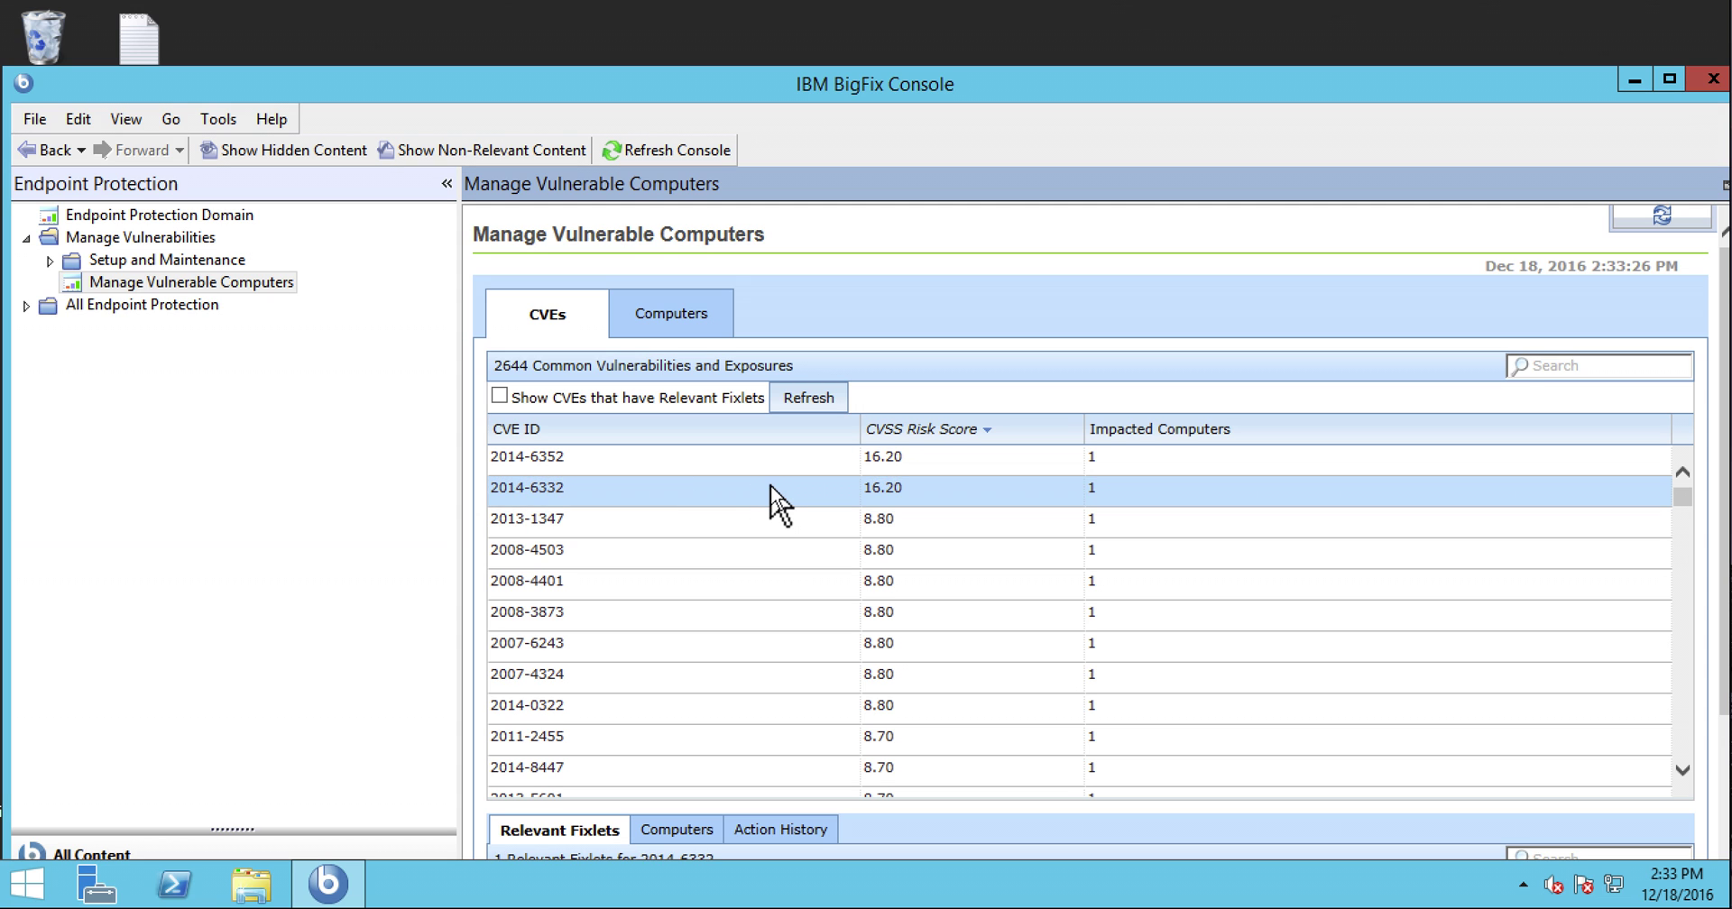
{"action": "scroll", "coordinate": [770, 485], "scroll_direction": "down", "scroll_amount": 3}
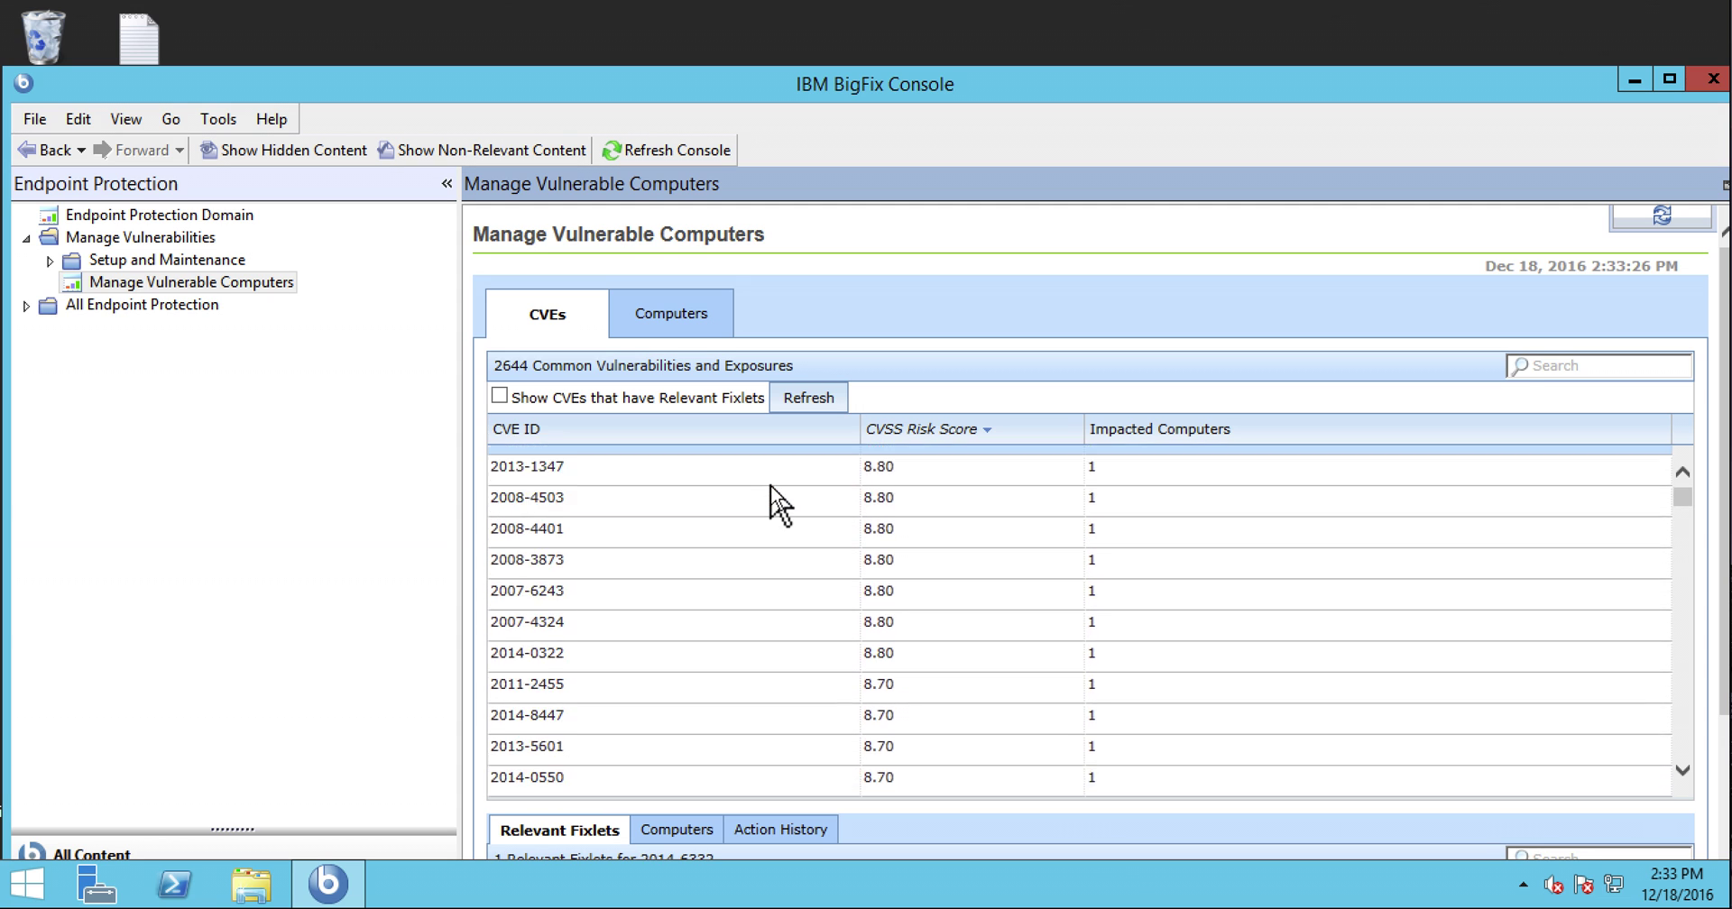
{"action": "scroll", "coordinate": [770, 485], "scroll_direction": "up", "scroll_amount": 2}
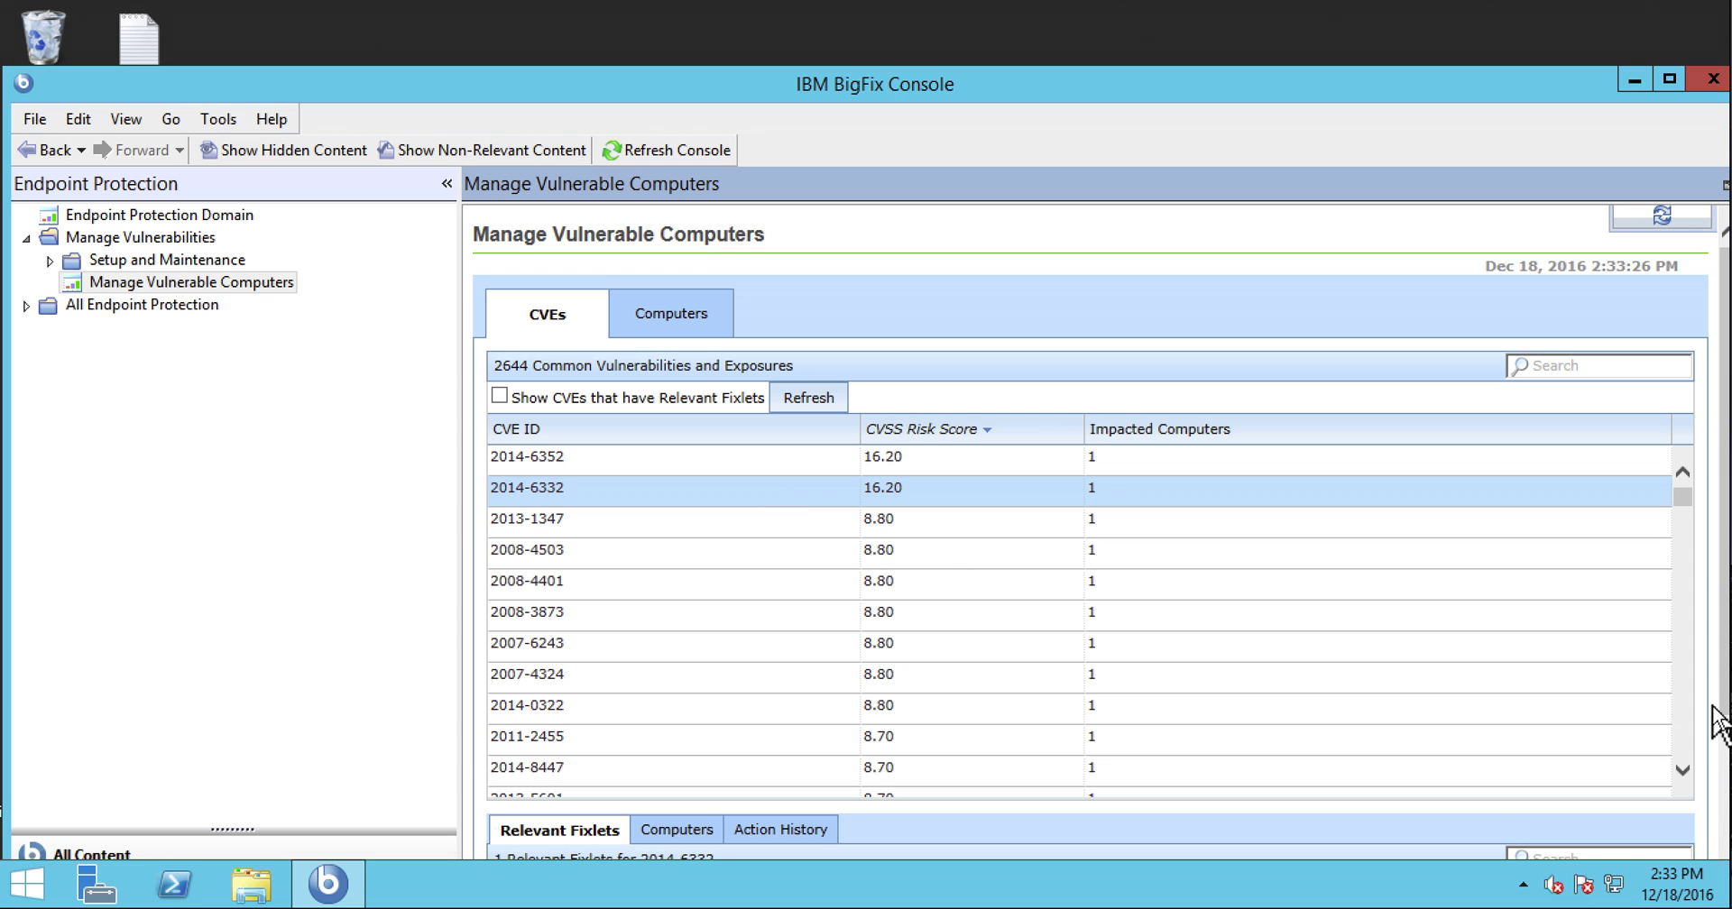
{"action": "left_click", "coordinate": [1719, 721]}
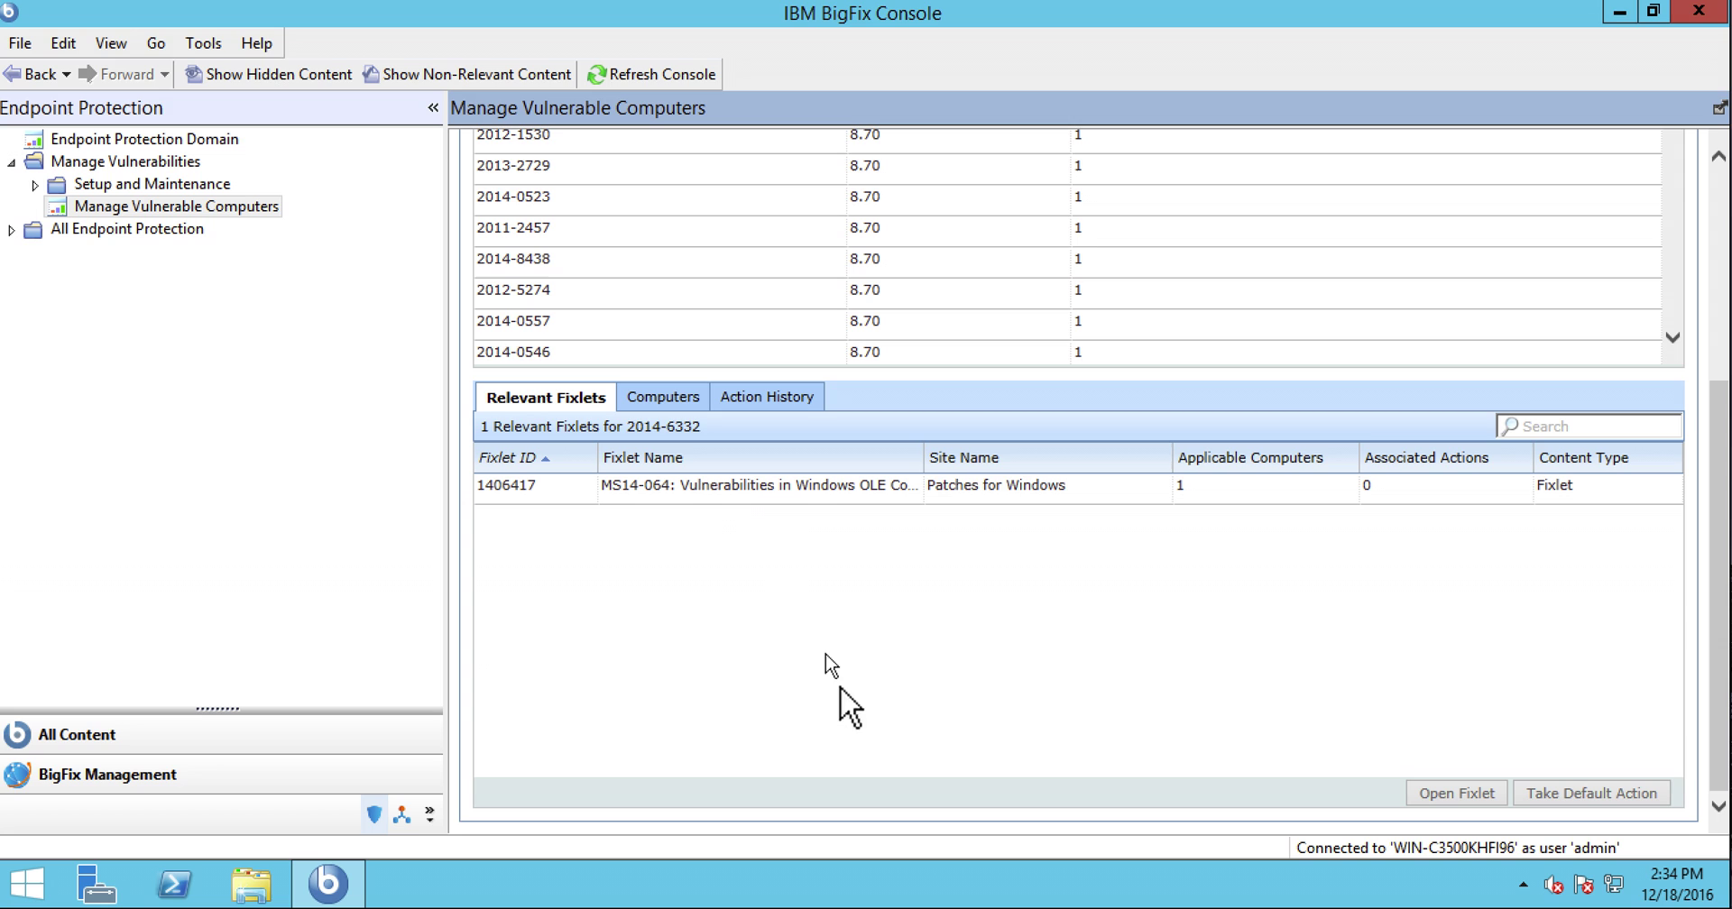
{"action": "left_click", "coordinate": [732, 487]}
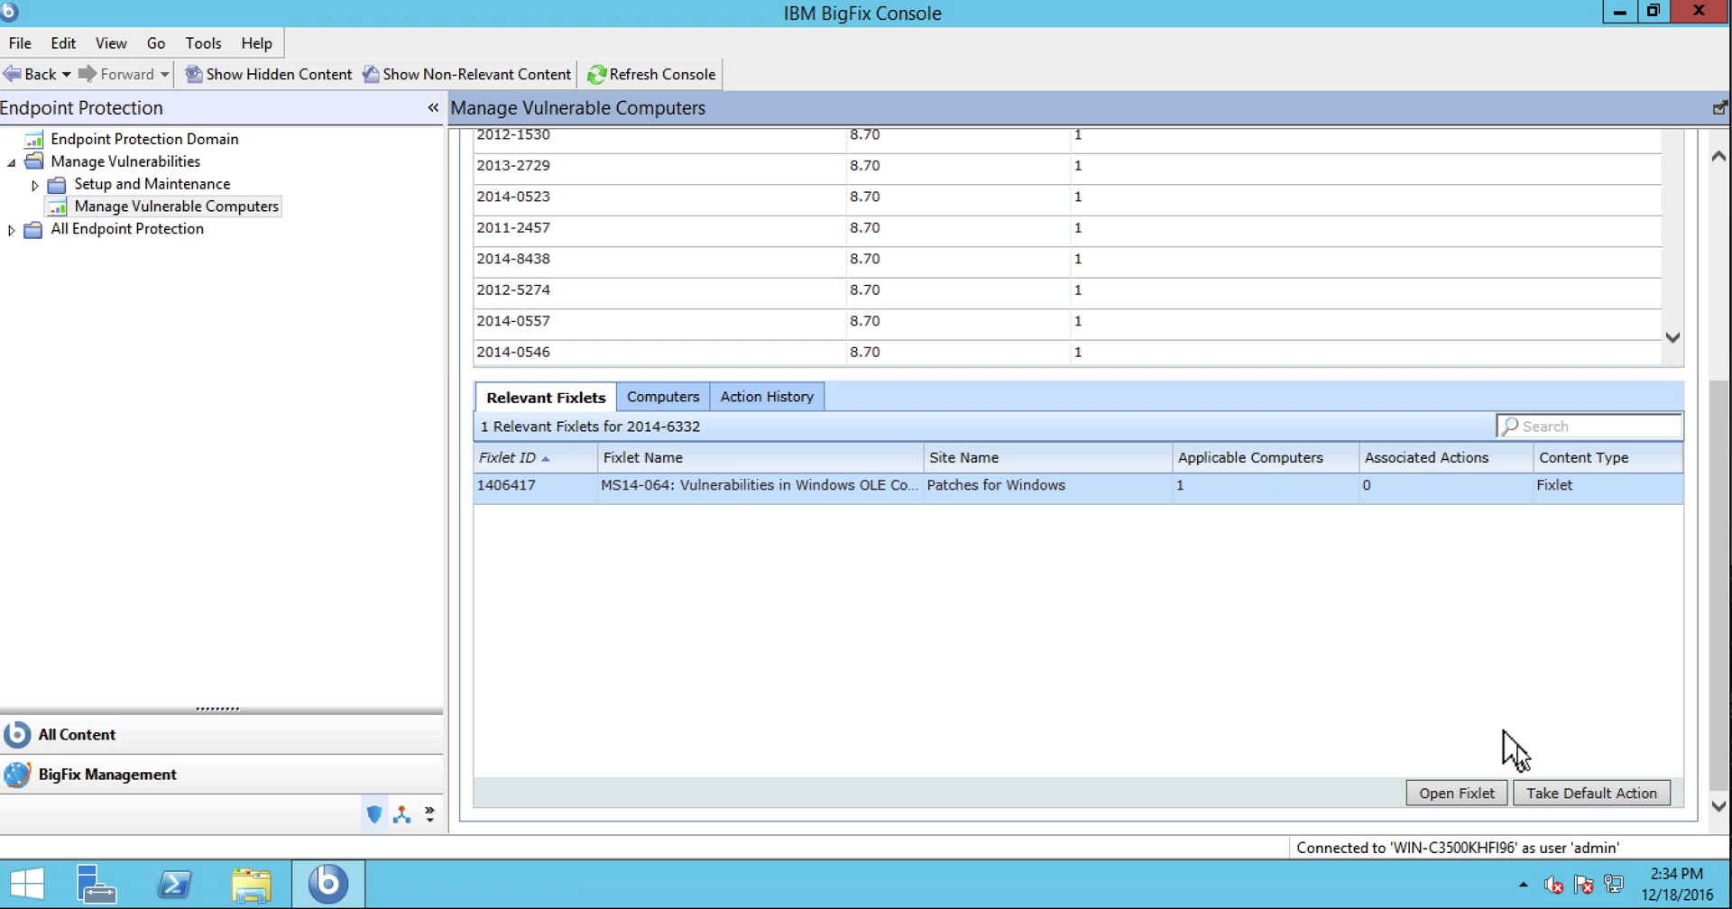
Deploy the MS14-064 fixlet's default action to the WIN7 computer.
{"action": "left_click", "coordinate": [1569, 794]}
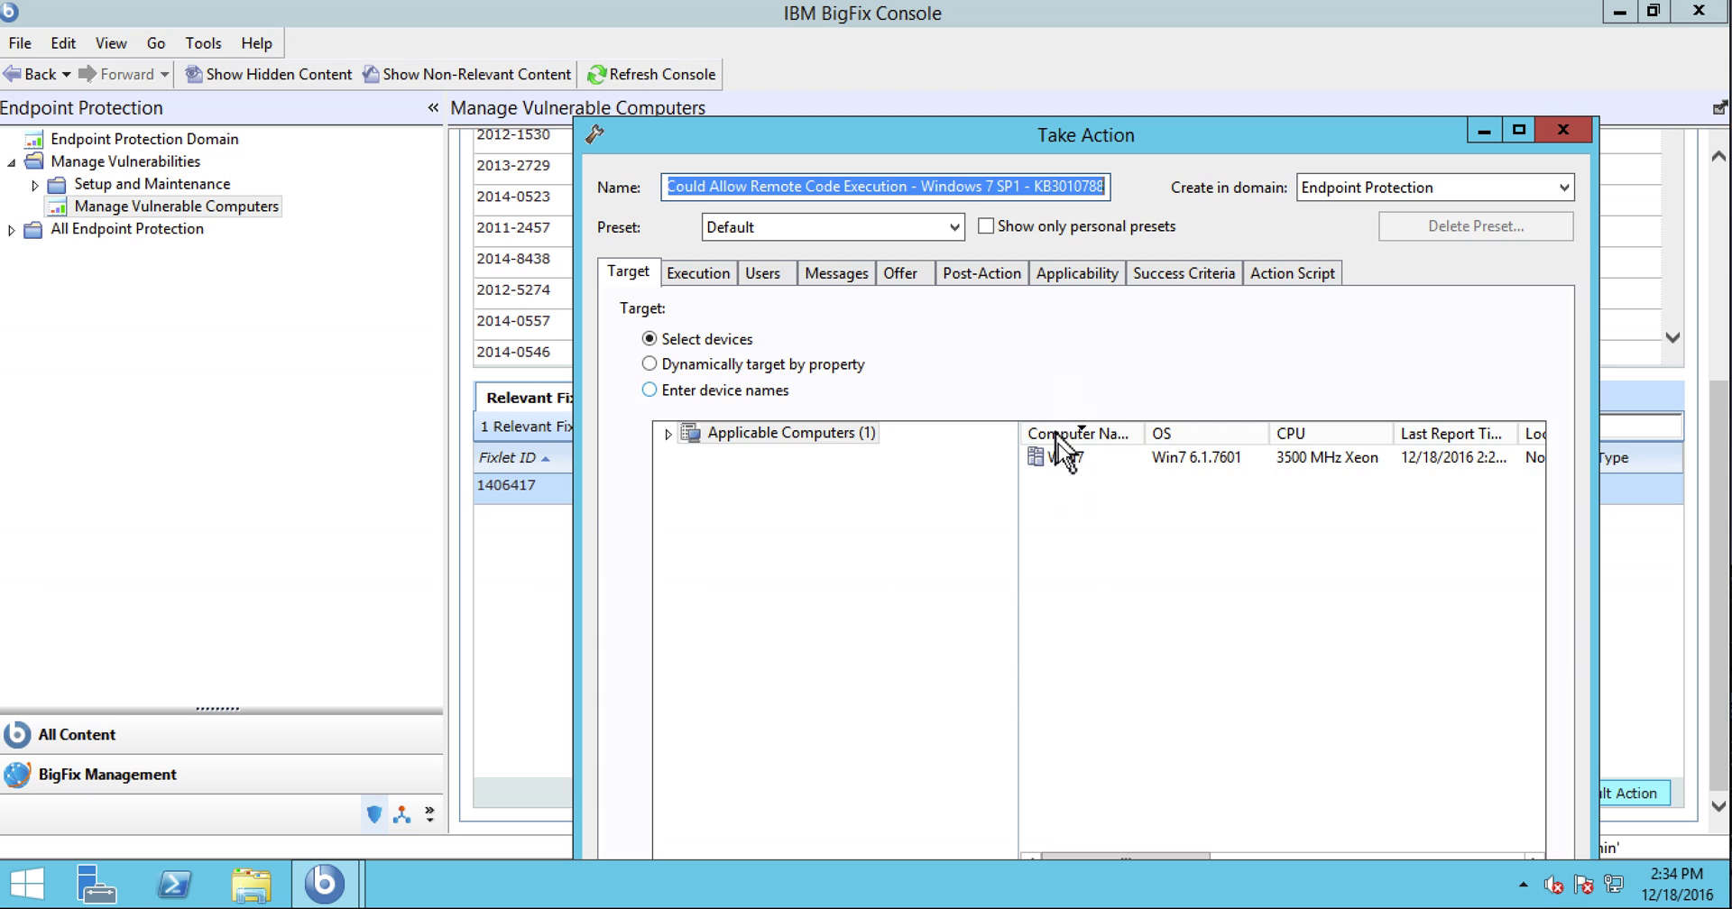
{"action": "left_click", "coordinate": [1062, 467]}
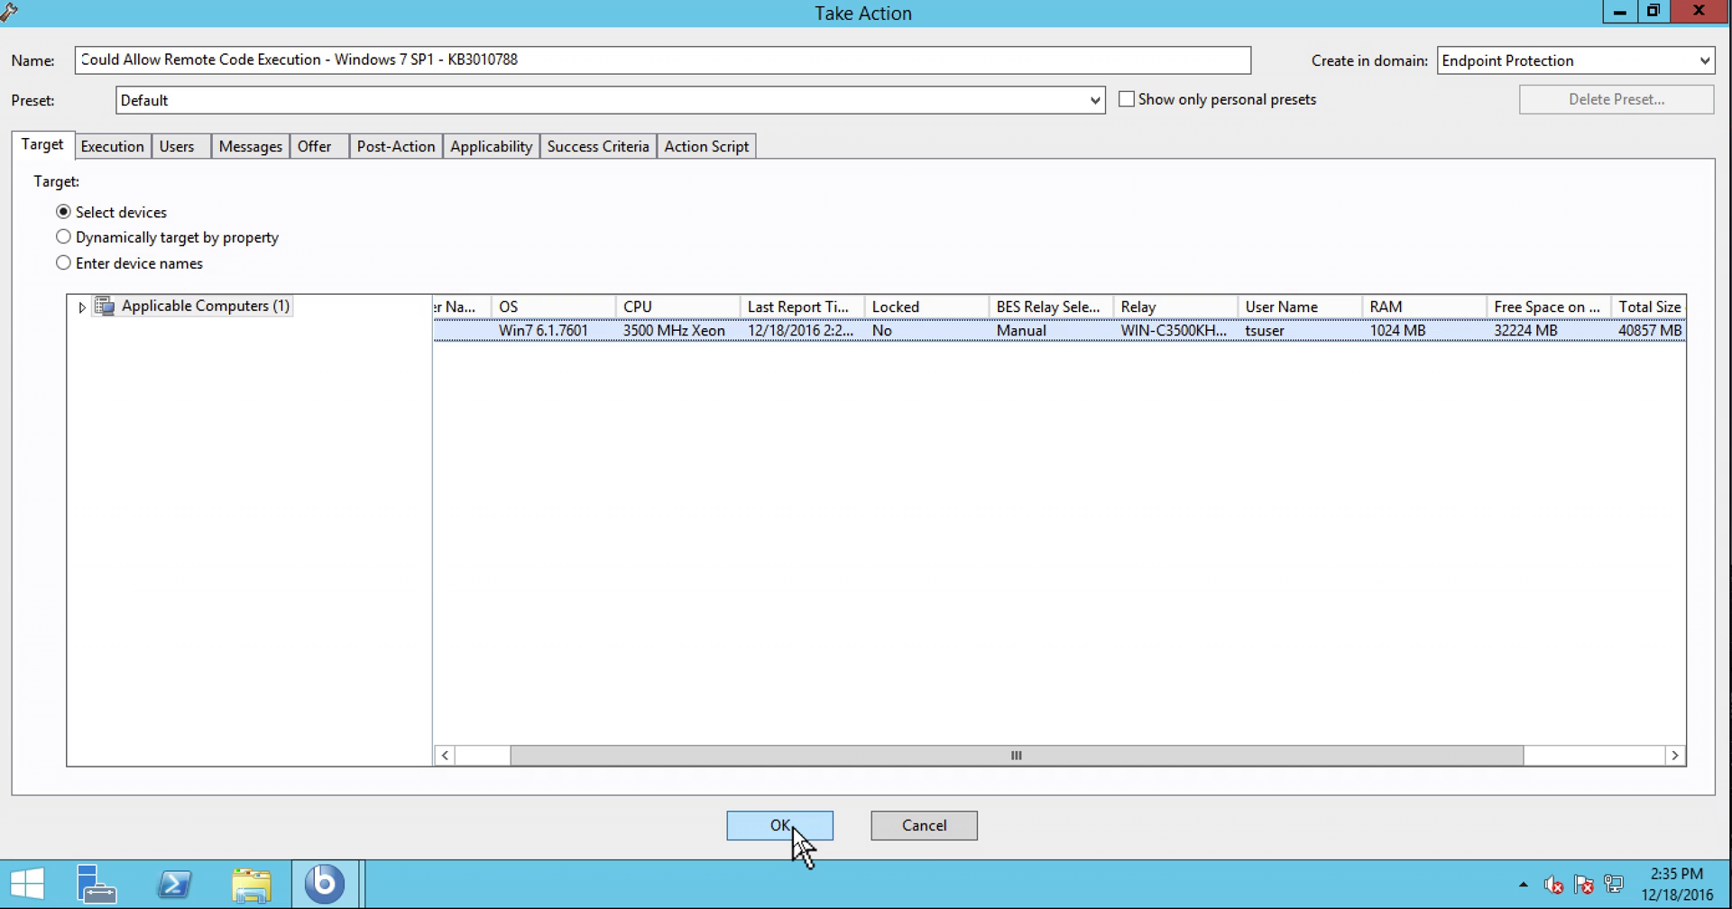
{"action": "left_click", "coordinate": [781, 826]}
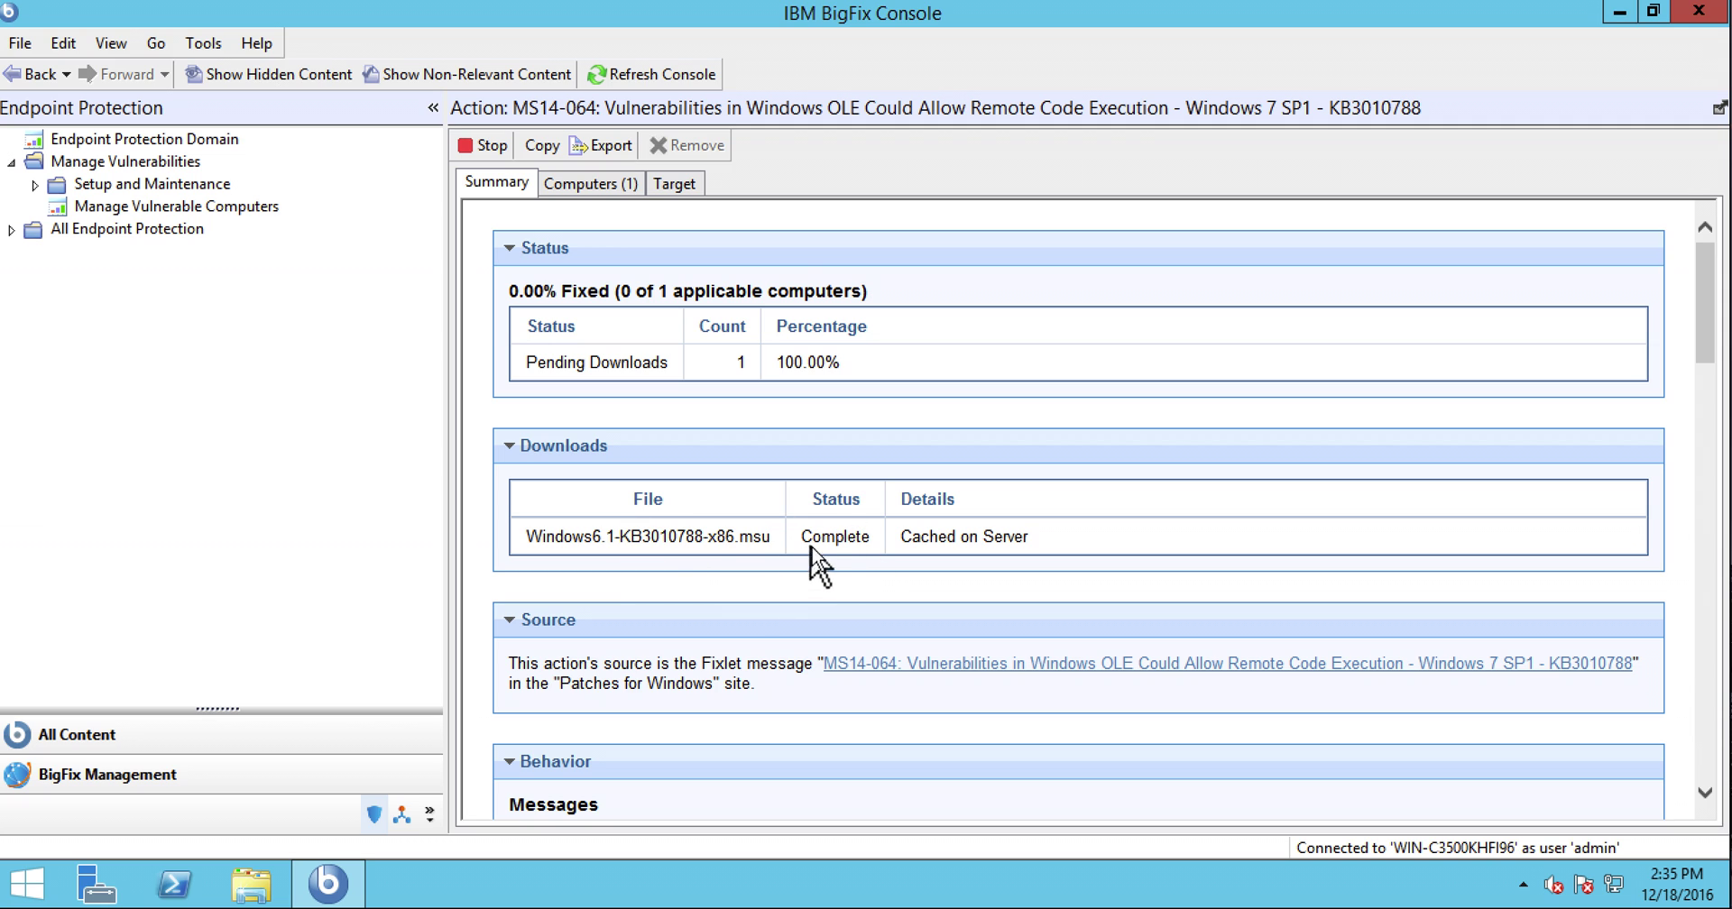
Refresh the console until the MS14-064 action reports 100% fixed.
{"action": "left_click", "coordinate": [648, 75]}
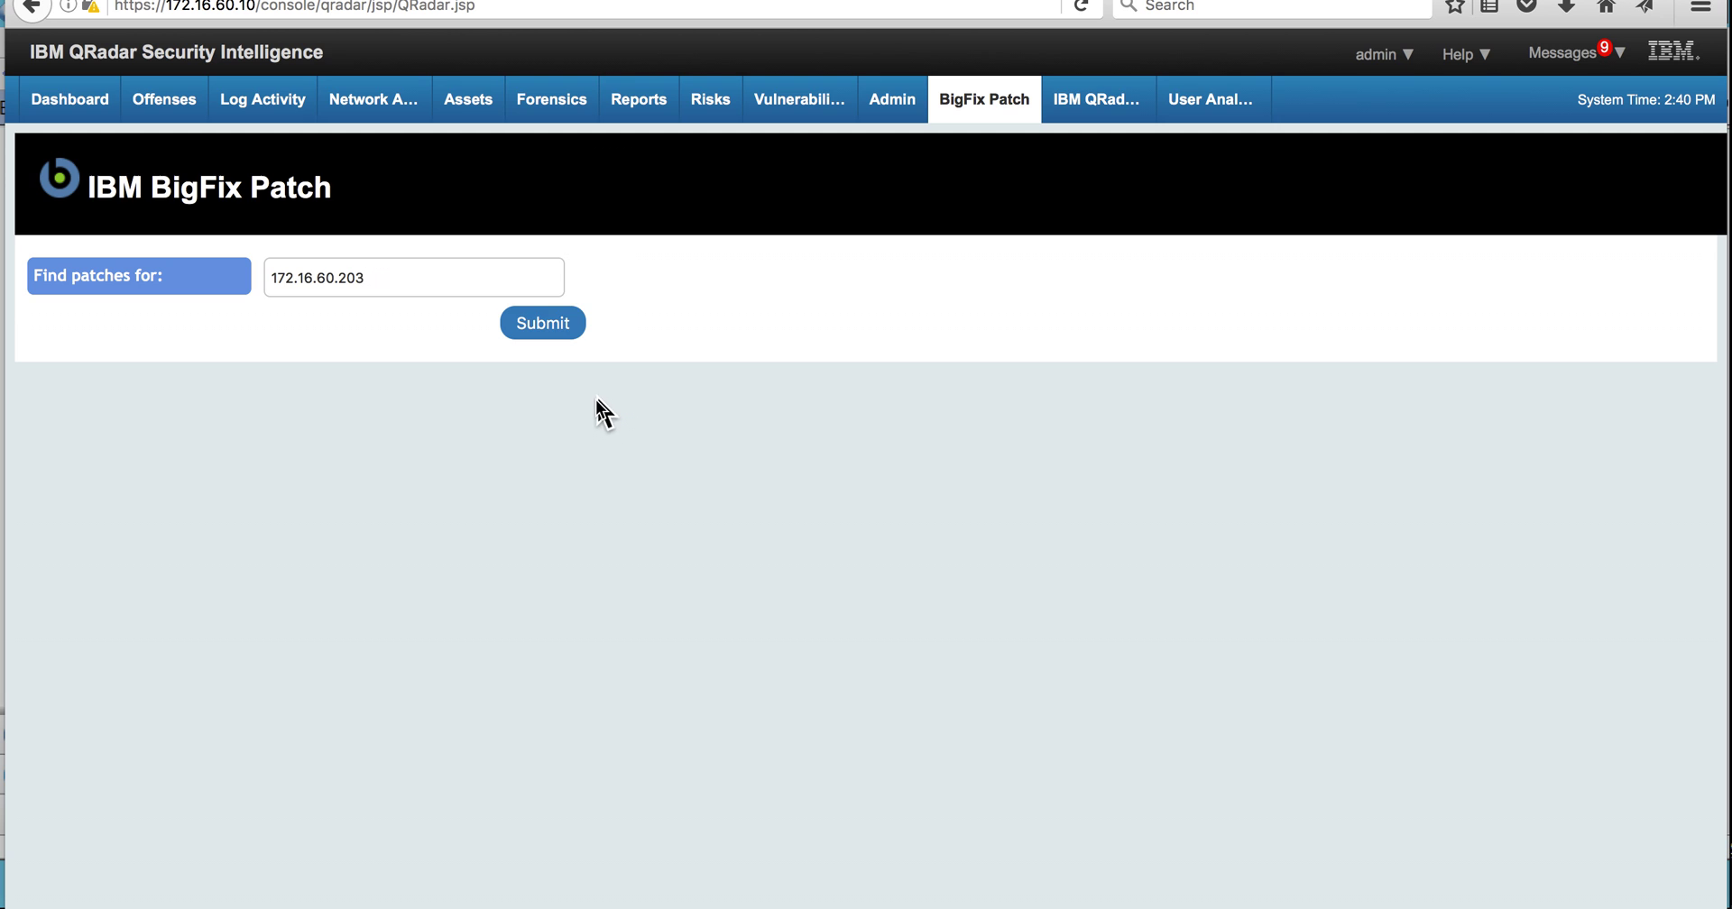
Look up 172.16.60.203's BigFix patches and filter them to 2014-6332, finding no matches.
{"action": "left_click", "coordinate": [552, 328]}
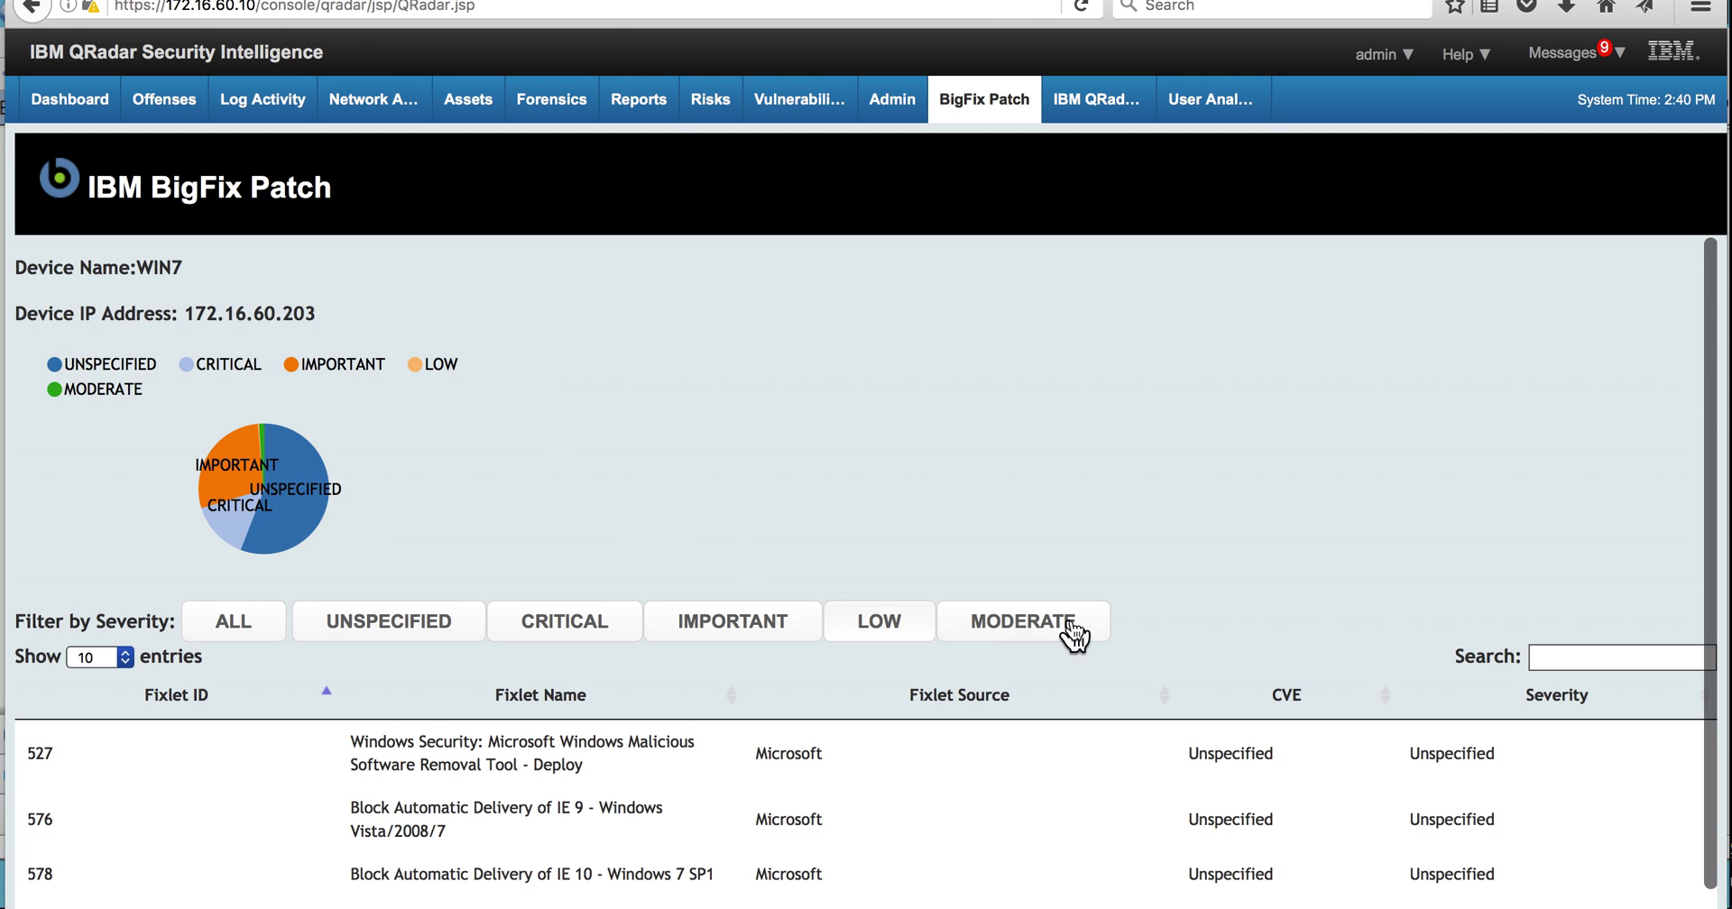
{"action": "left_click", "coordinate": [1564, 656]}
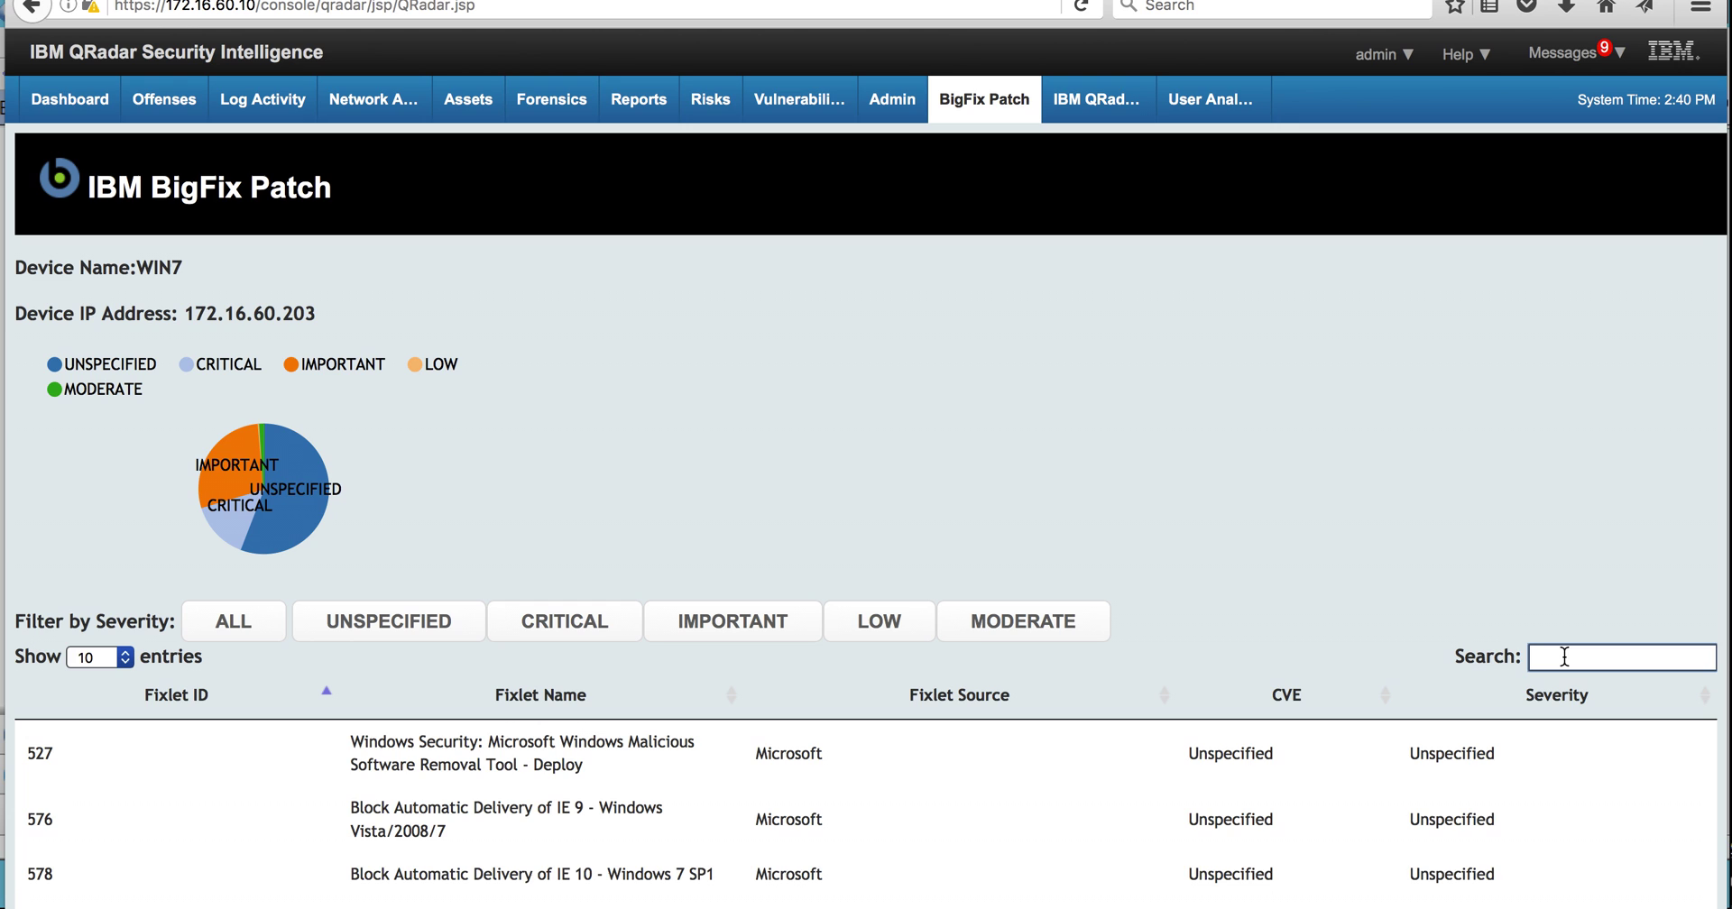
{"action": "type", "text": "2014-"}
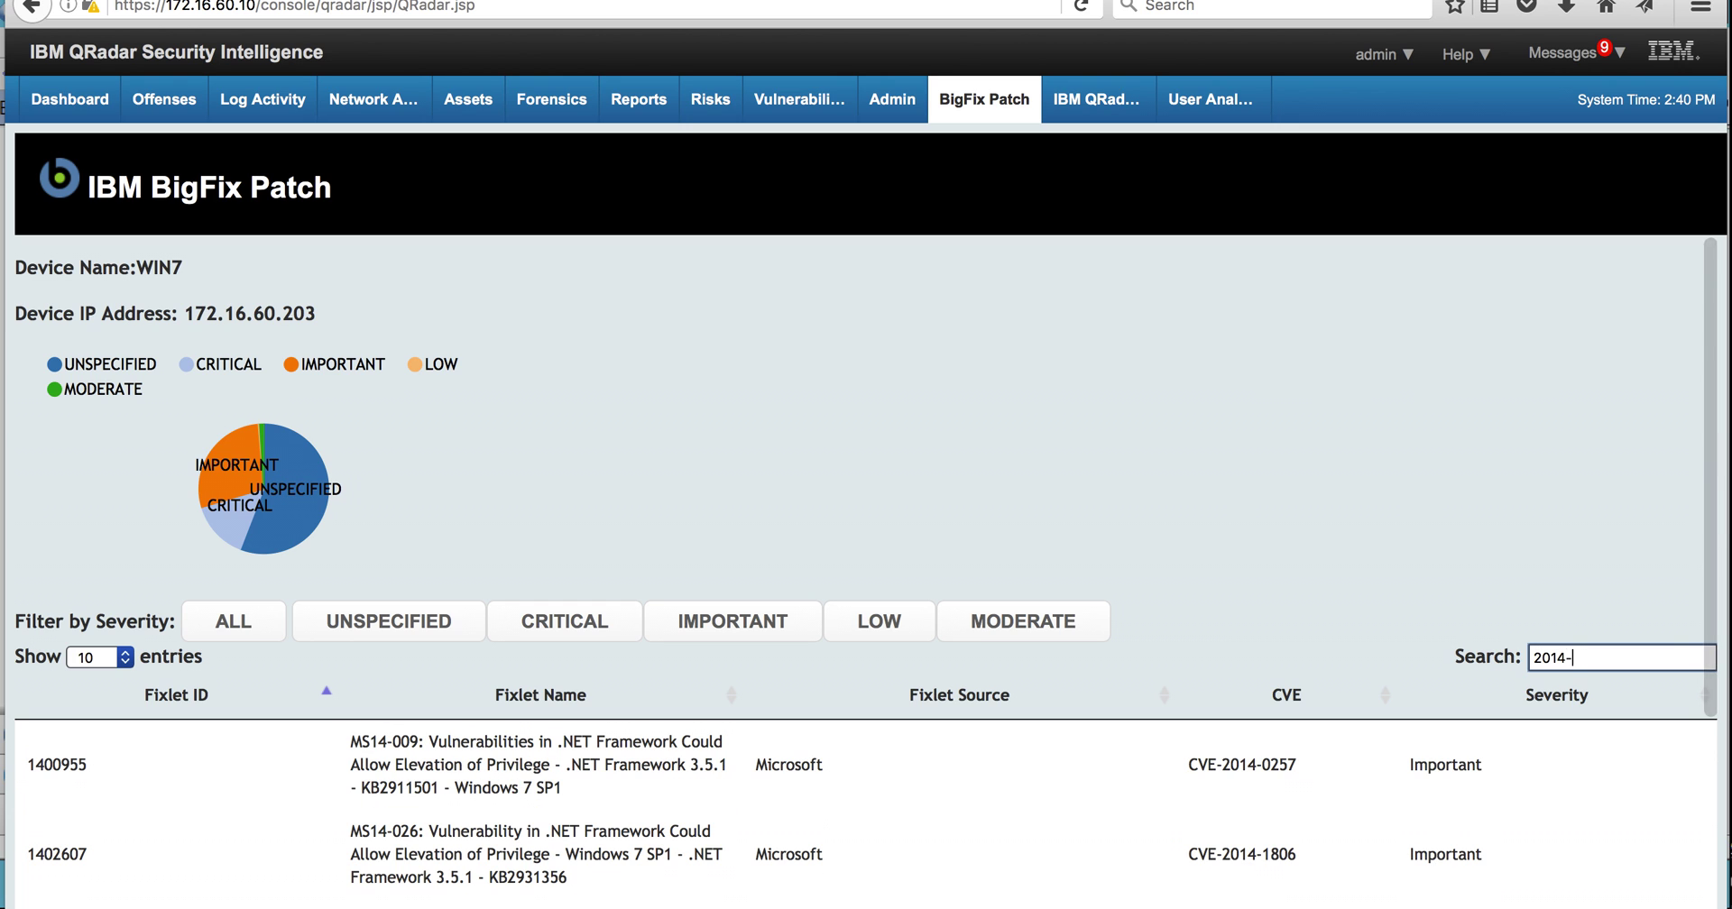
{"action": "type", "text": "633"}
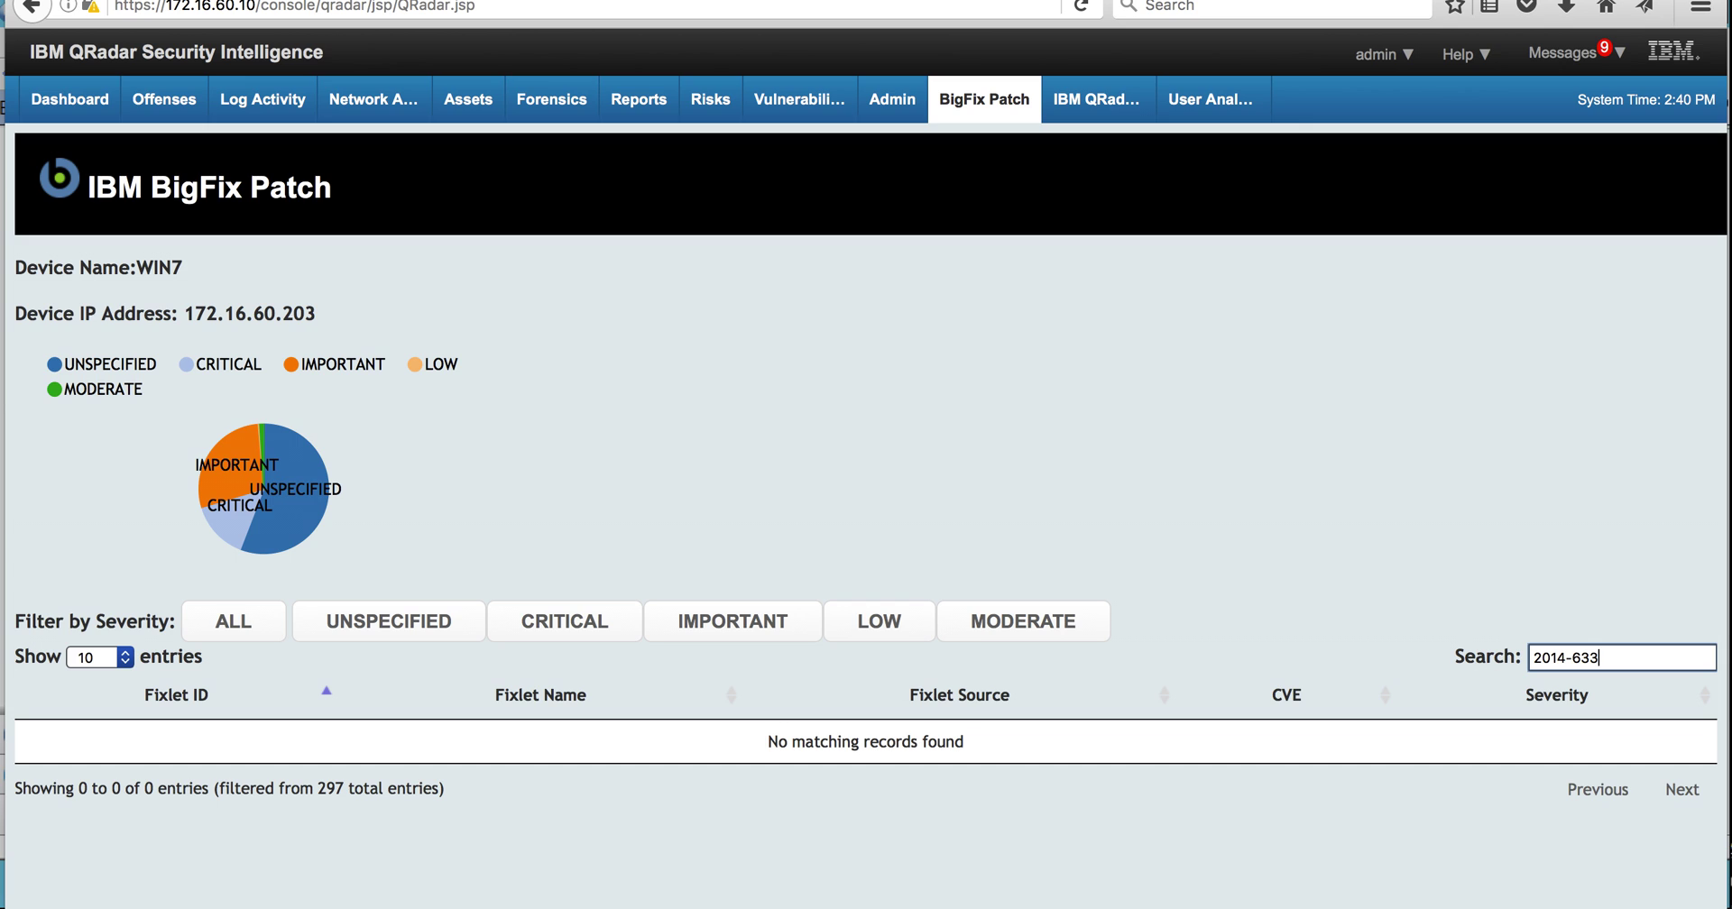
{"action": "type", "text": "2"}
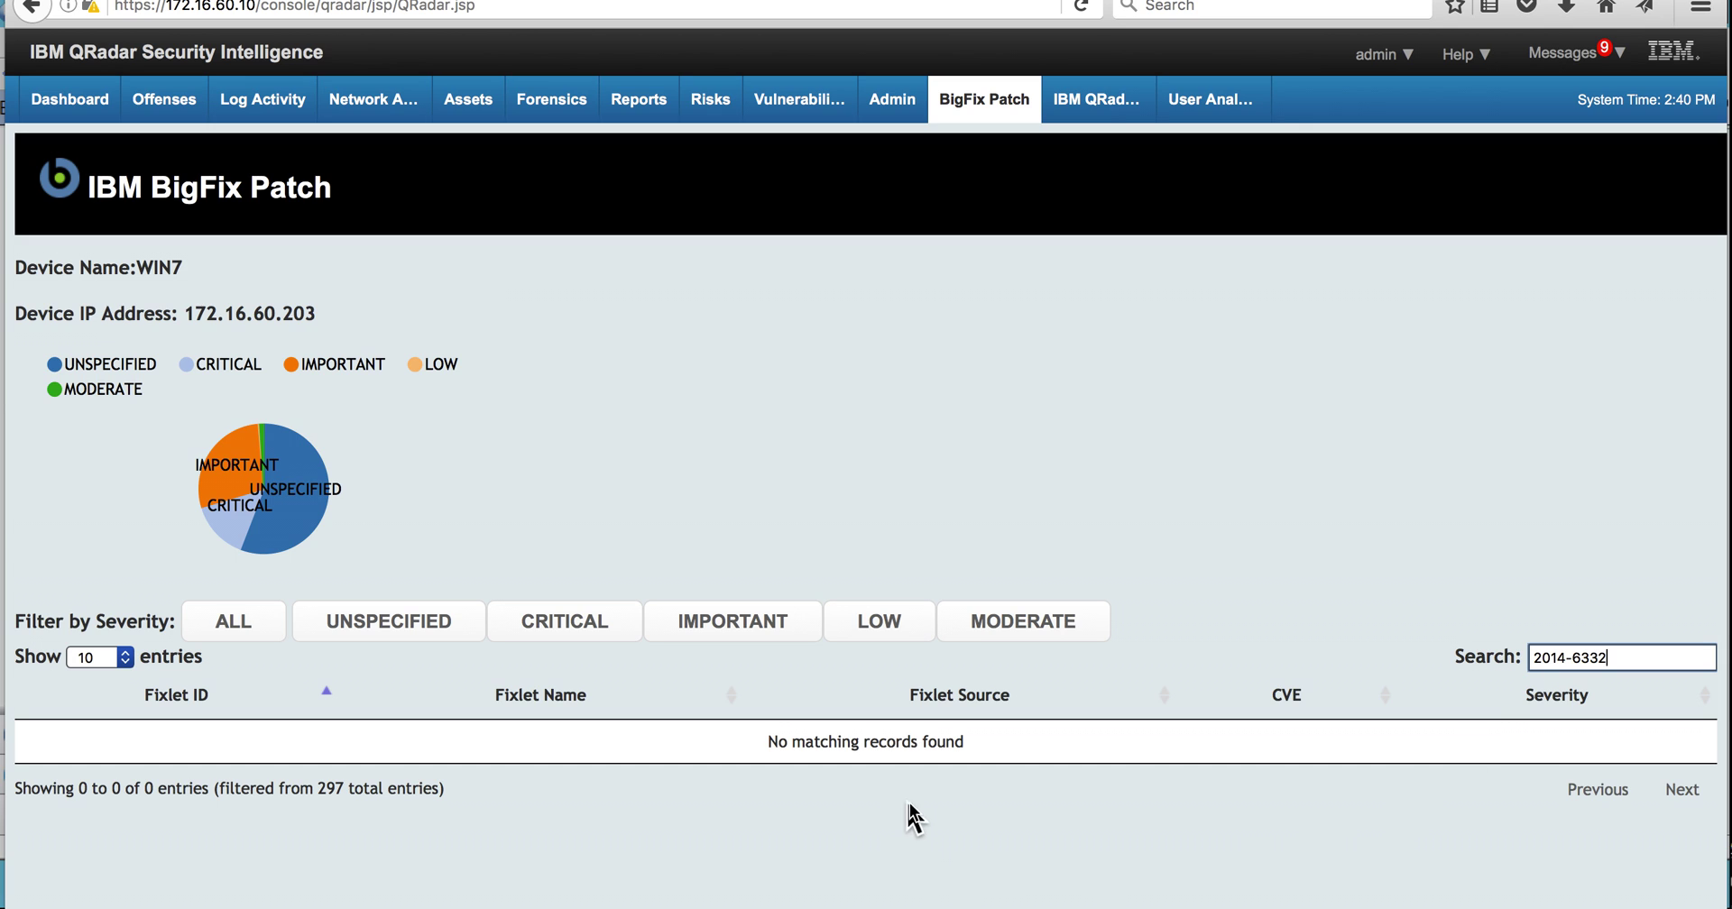